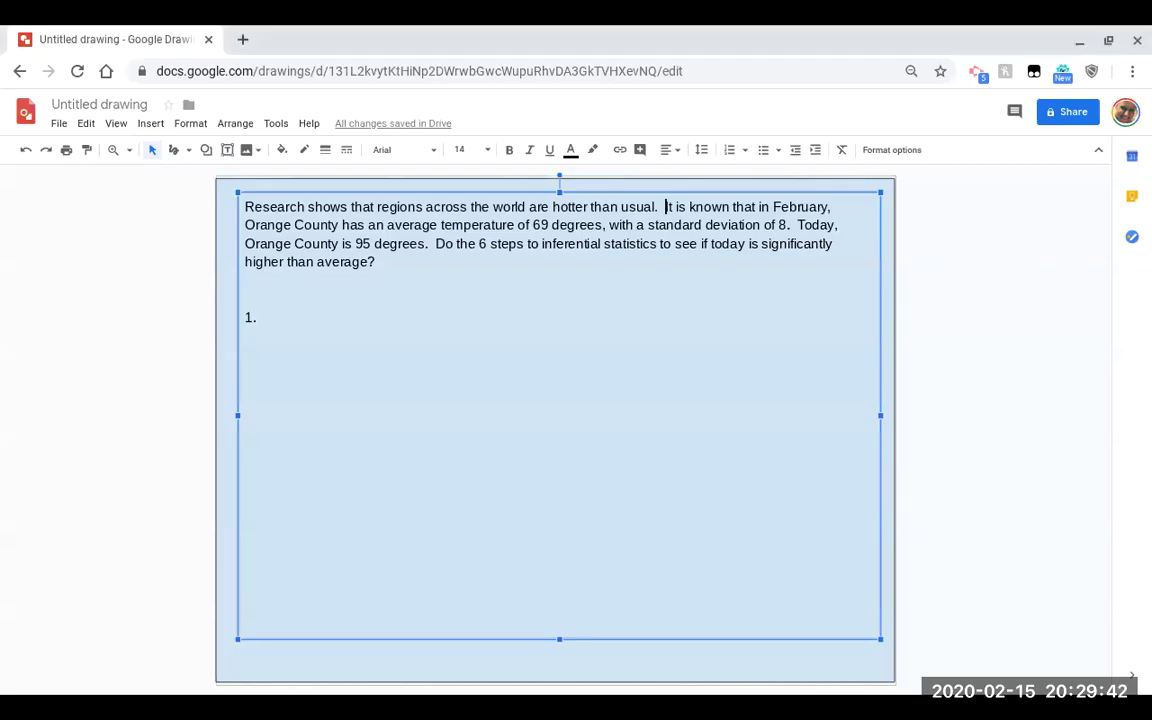
Insert 'Orange County' after 'today' in the problem's closing question.
left_click(313, 317)
left_click(746, 244)
type("Orange ")
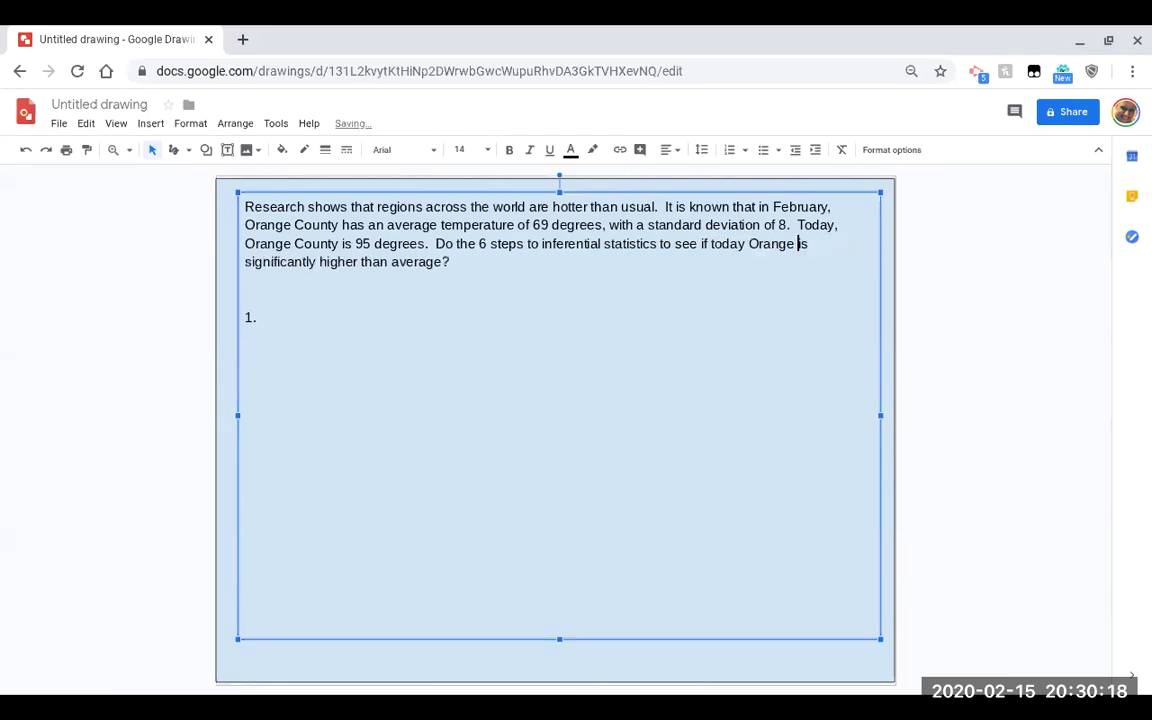
type("County")
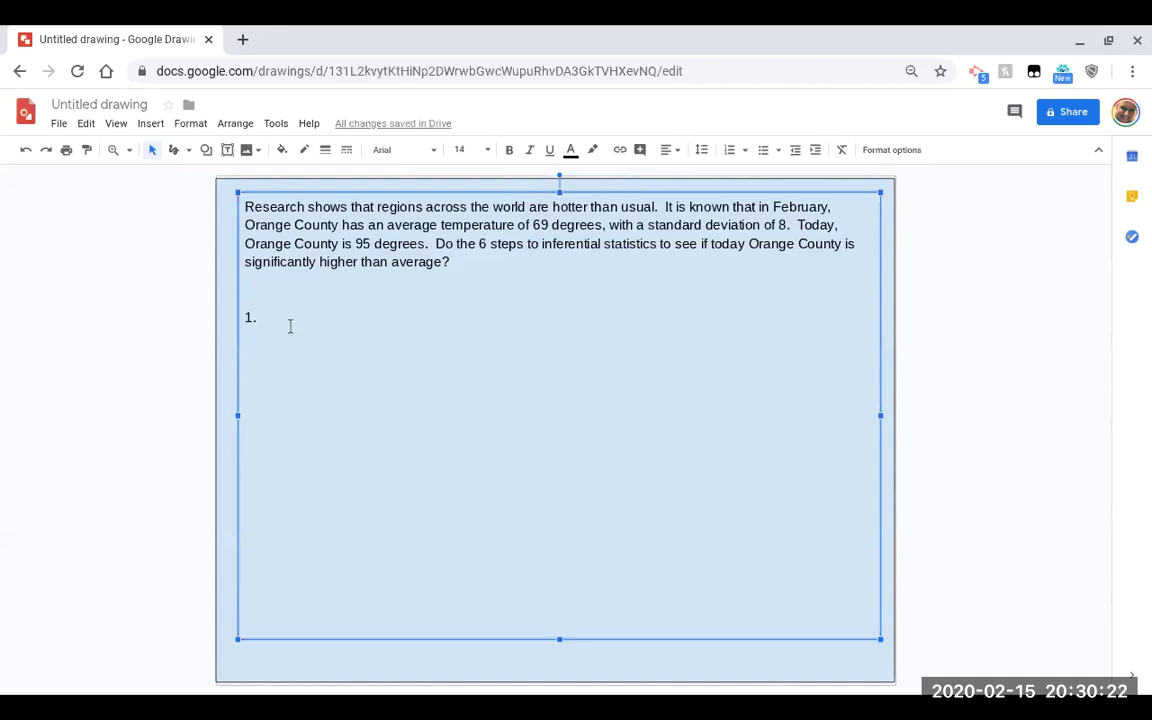
left_click(290, 326)
left_click(290, 319)
Change 'is' to 'has' and add 'temperature' before 'than' in the question.
left_click(857, 244)
key("BackSpace")
key("BackSpace")
key("BackSpace")
key("BackSpace")
type("ha")
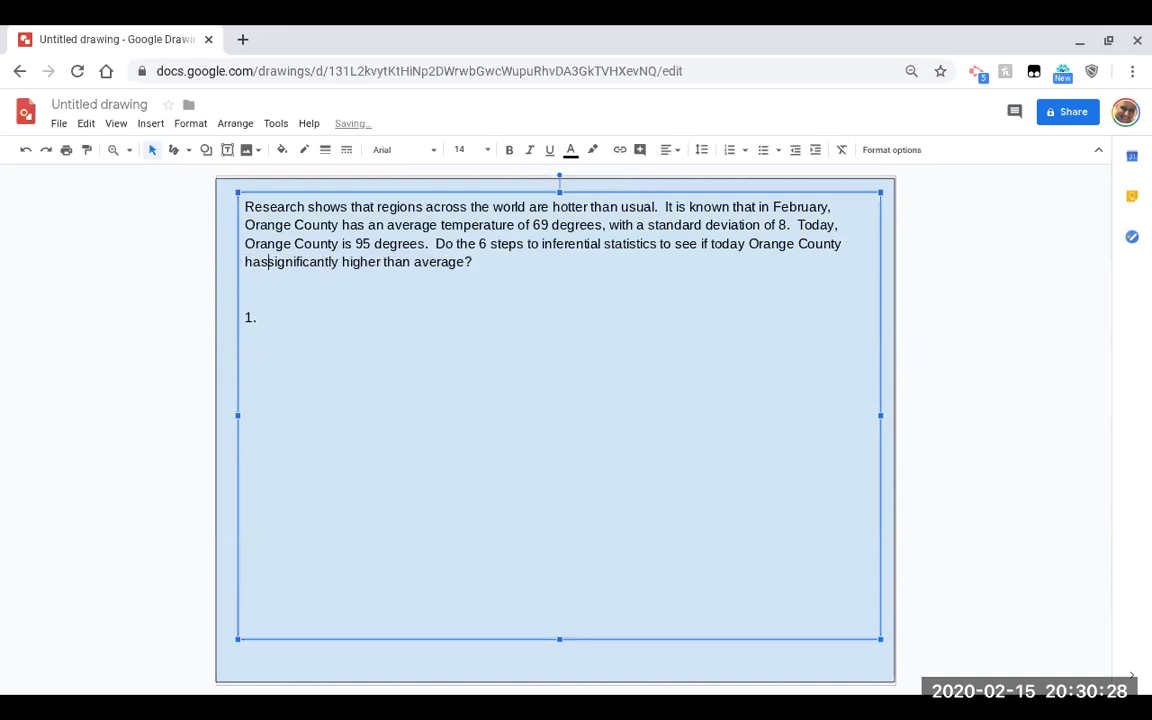
type("s")
key("Right")
key("Right")
key("Right")
key("Right")
key("Right")
key("Right")
key("Right")
key("Right")
key("Right")
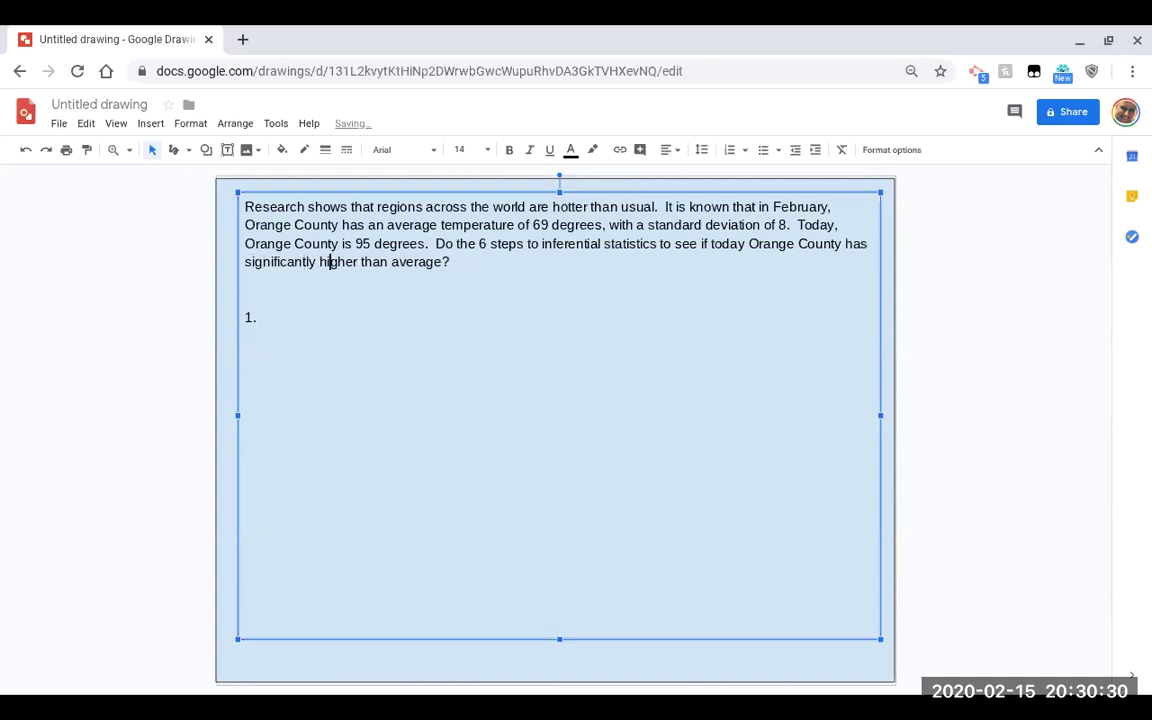
key("Right")
key("Right")
key("Right")
type("temper")
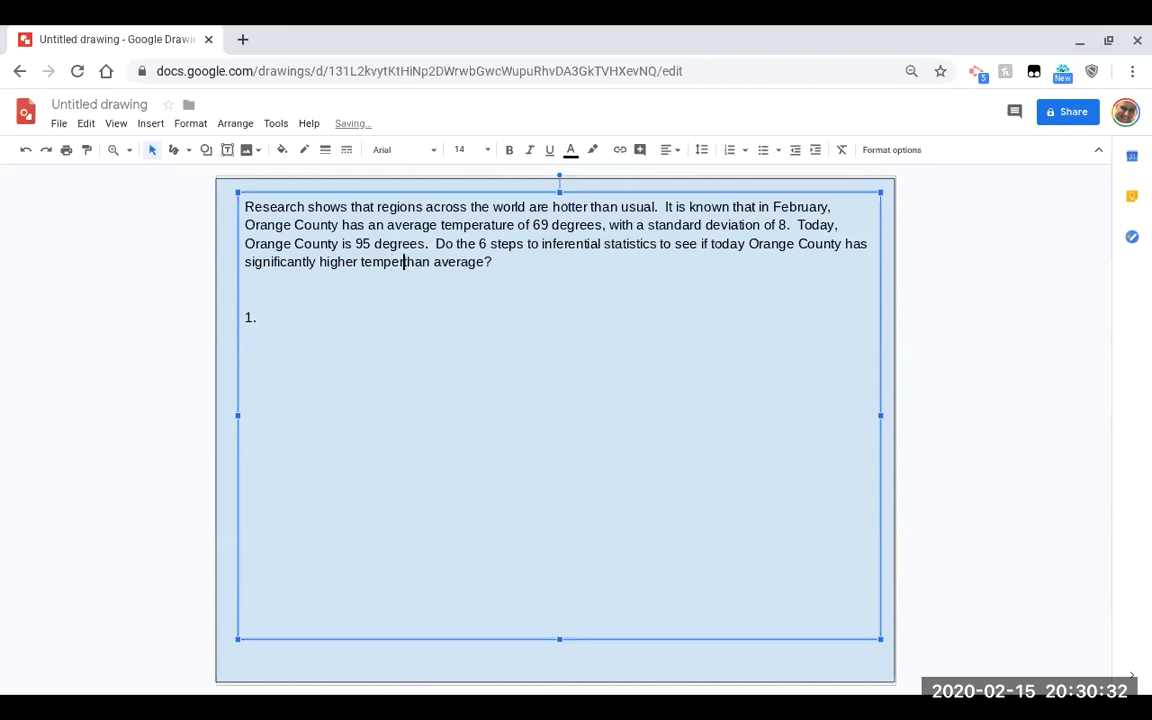
type("ature")
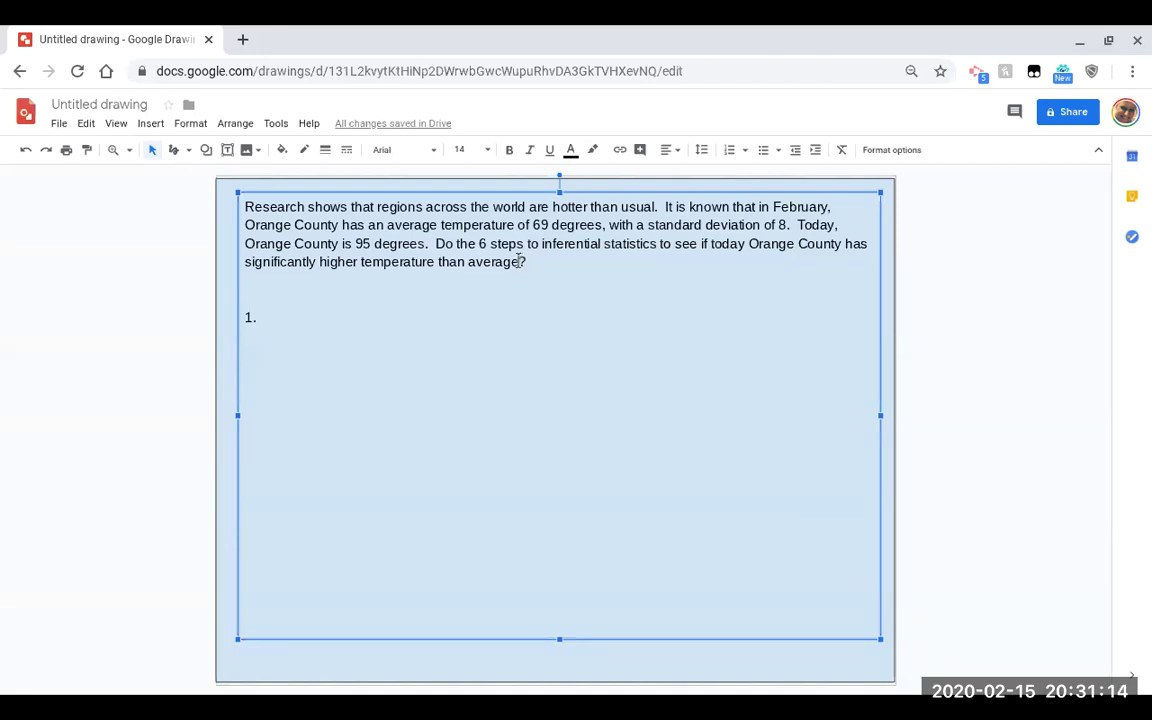
Copy the question wording and paste it after 'Is' in step 1.
left_click_drag(520, 262, 714, 243)
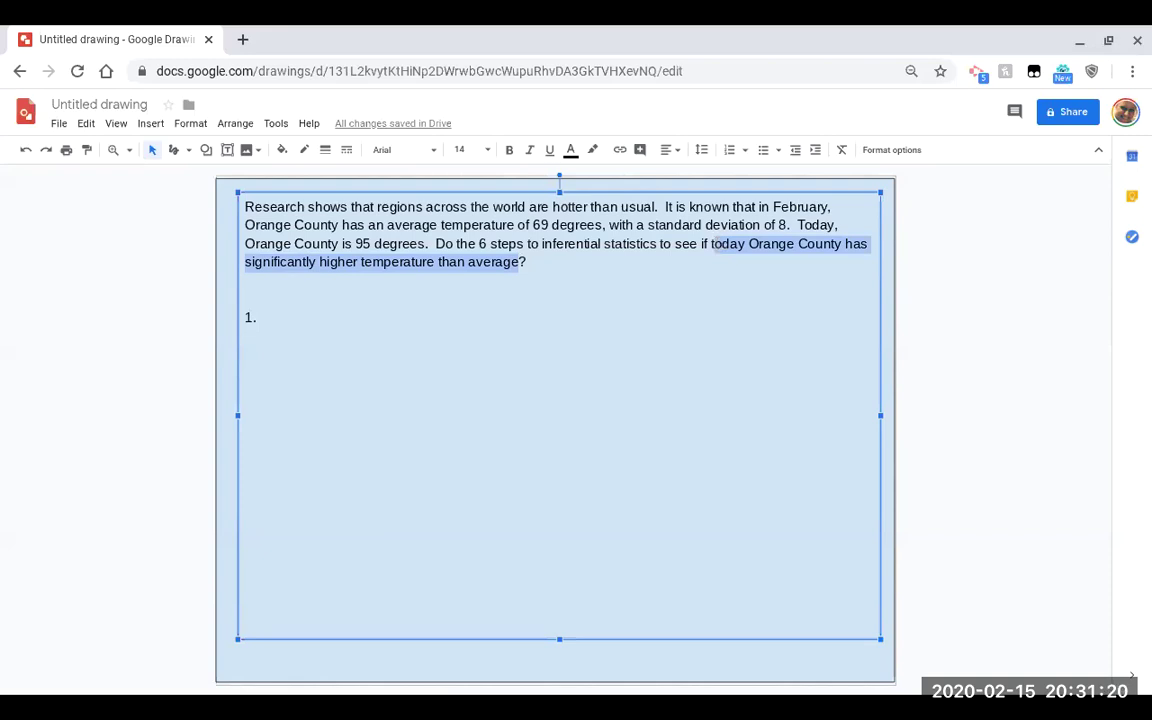
left_click(321, 313)
type("Is")
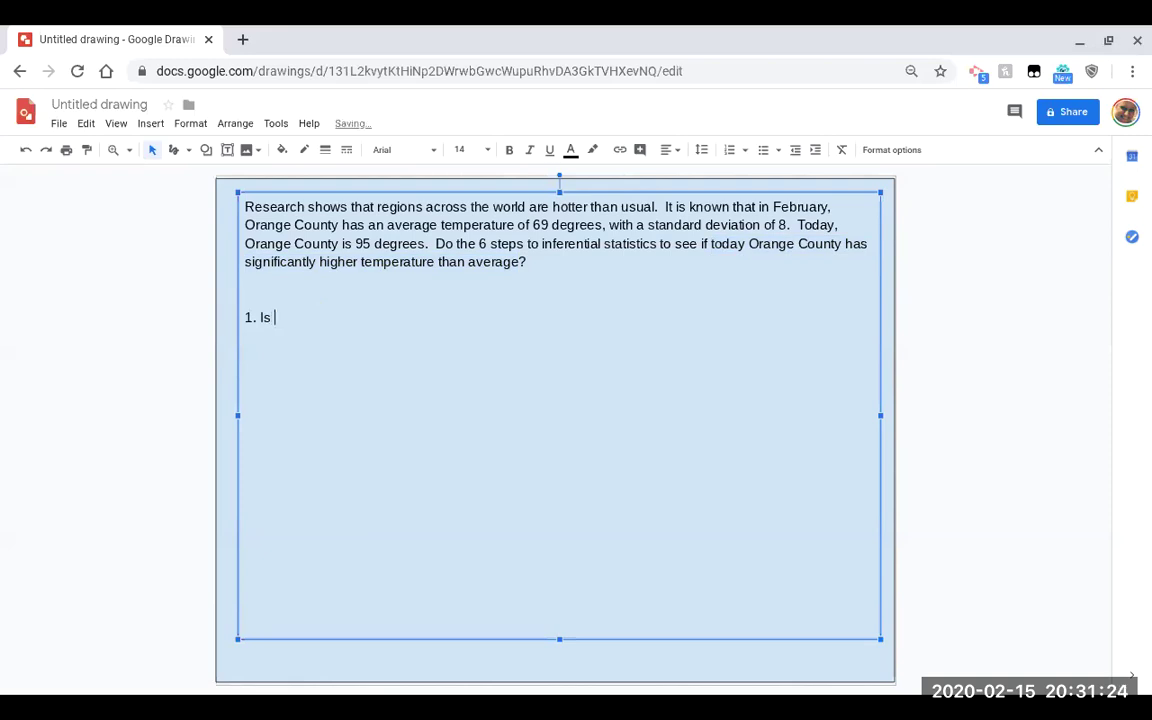
type("today Orange County has significantly higher temperature than average")
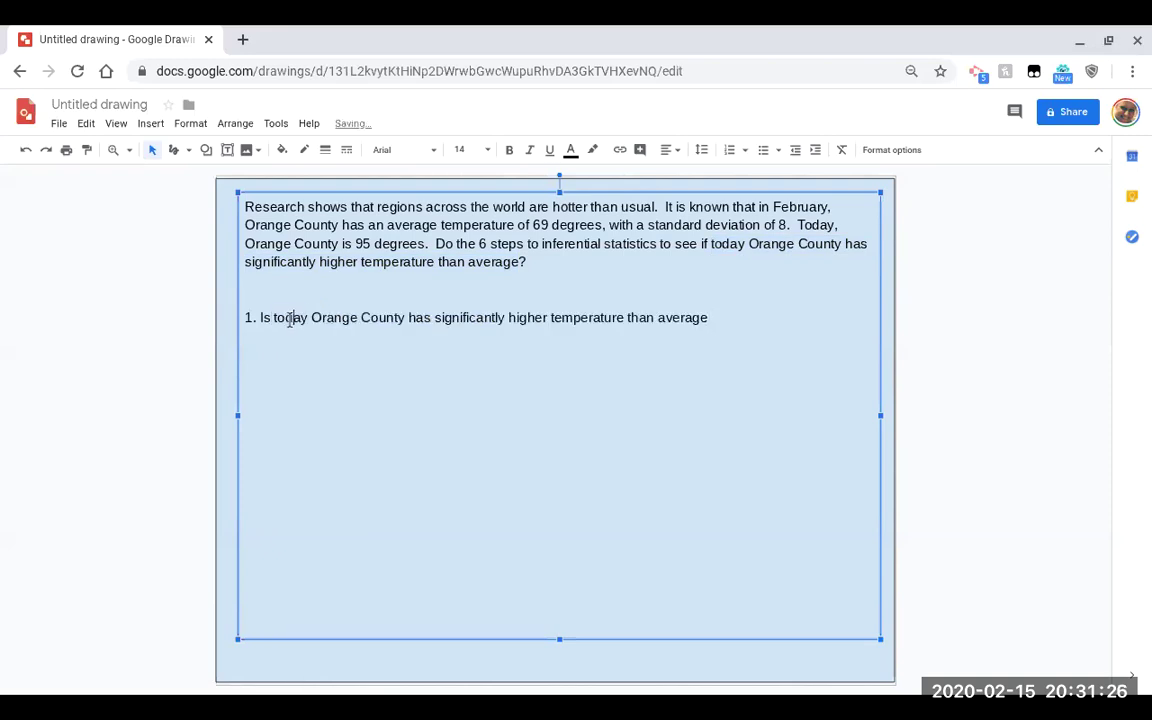
In step 1, remove 'today', change 'Is' to 'Does' and 'has' to 'have'.
double_click(290, 317)
key("BackSpace")
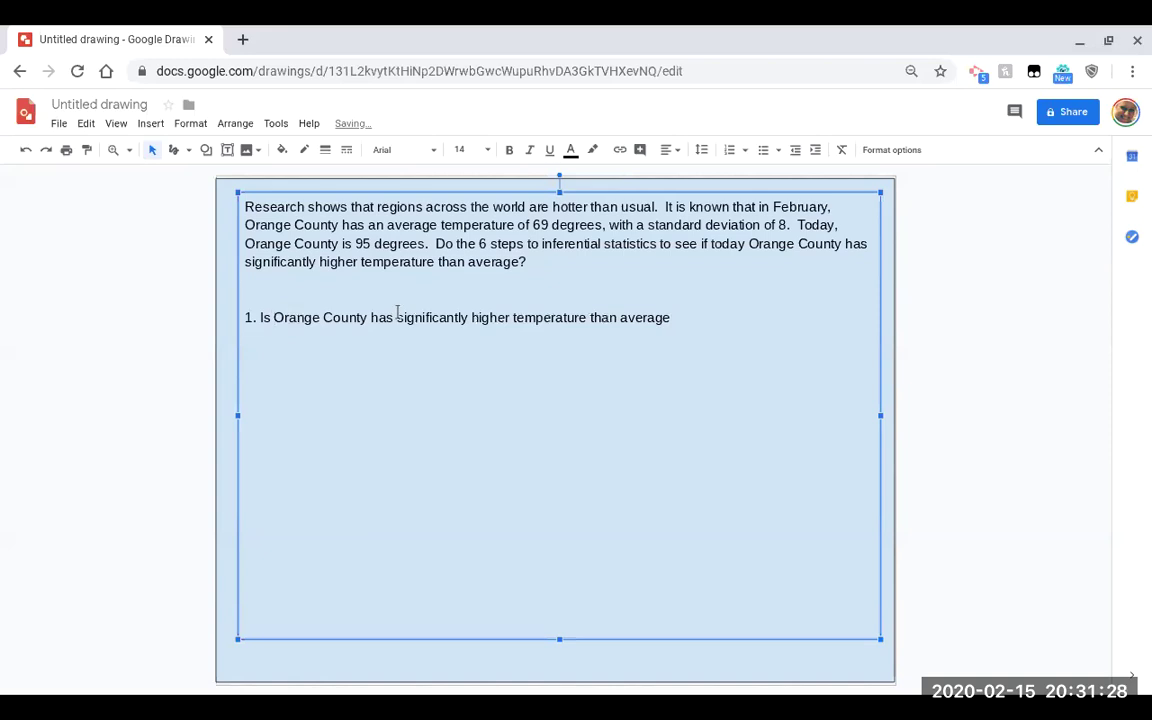
key("BackSpace")
key("BackSpace")
key("BackSpace")
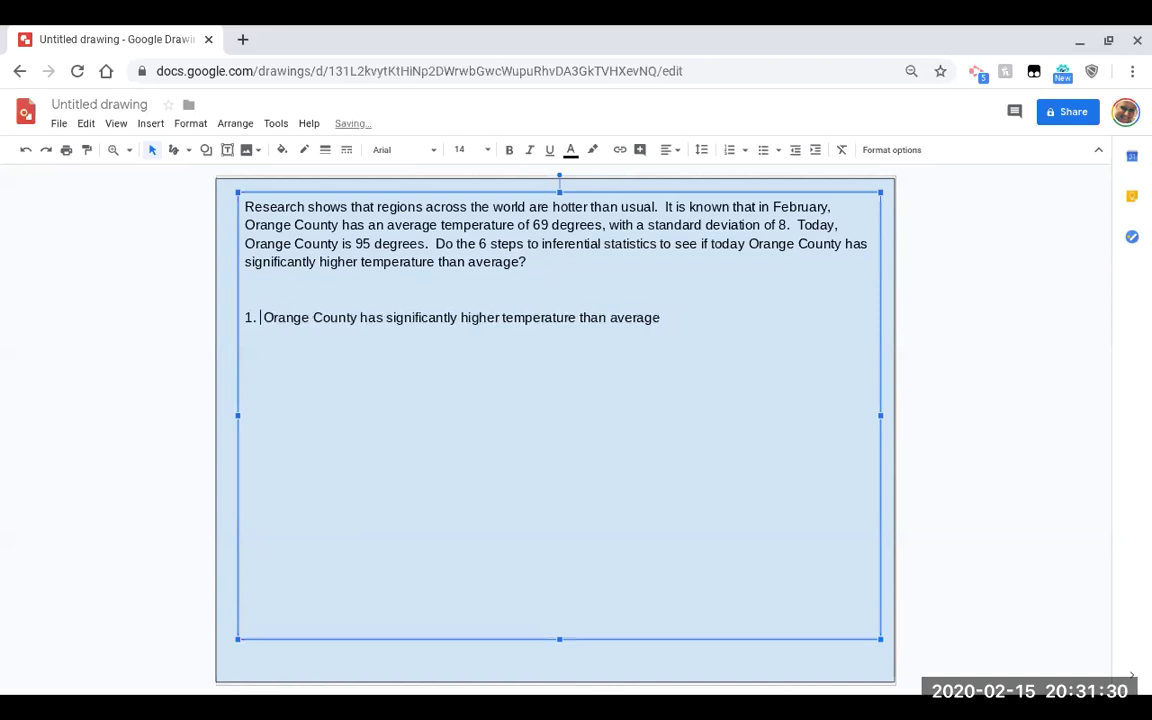
type("Does")
key("BackSpace")
key("BackSpace")
type("es")
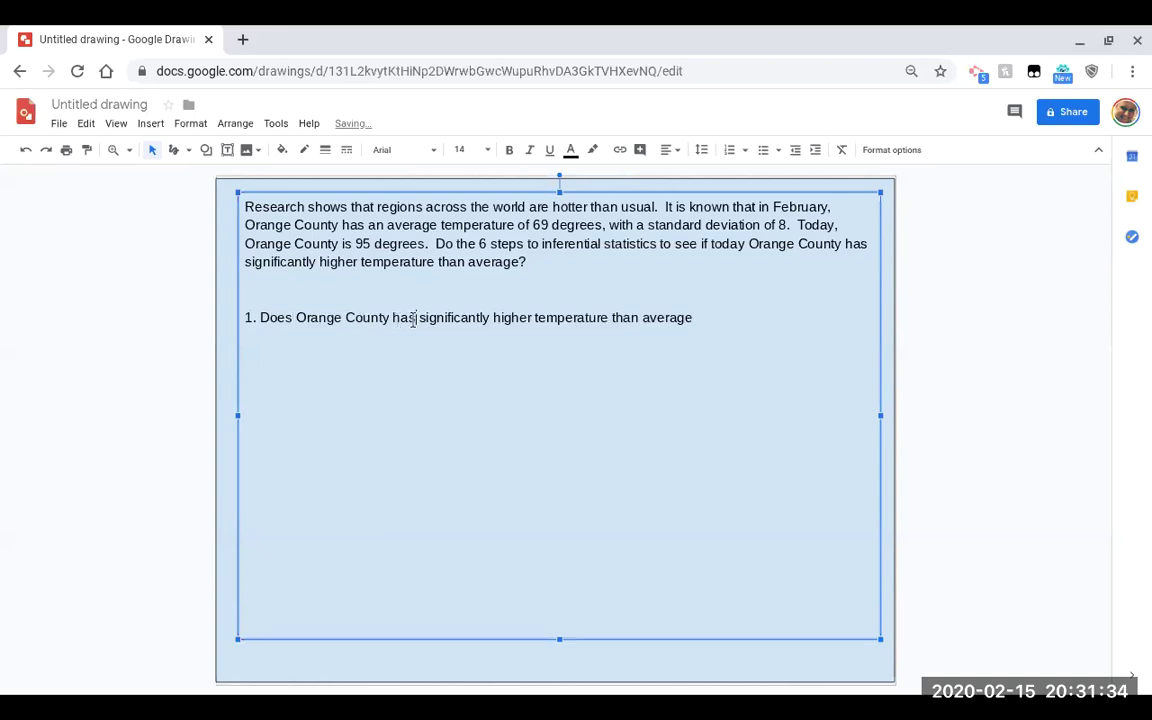
key("BackSpace")
type("ve")
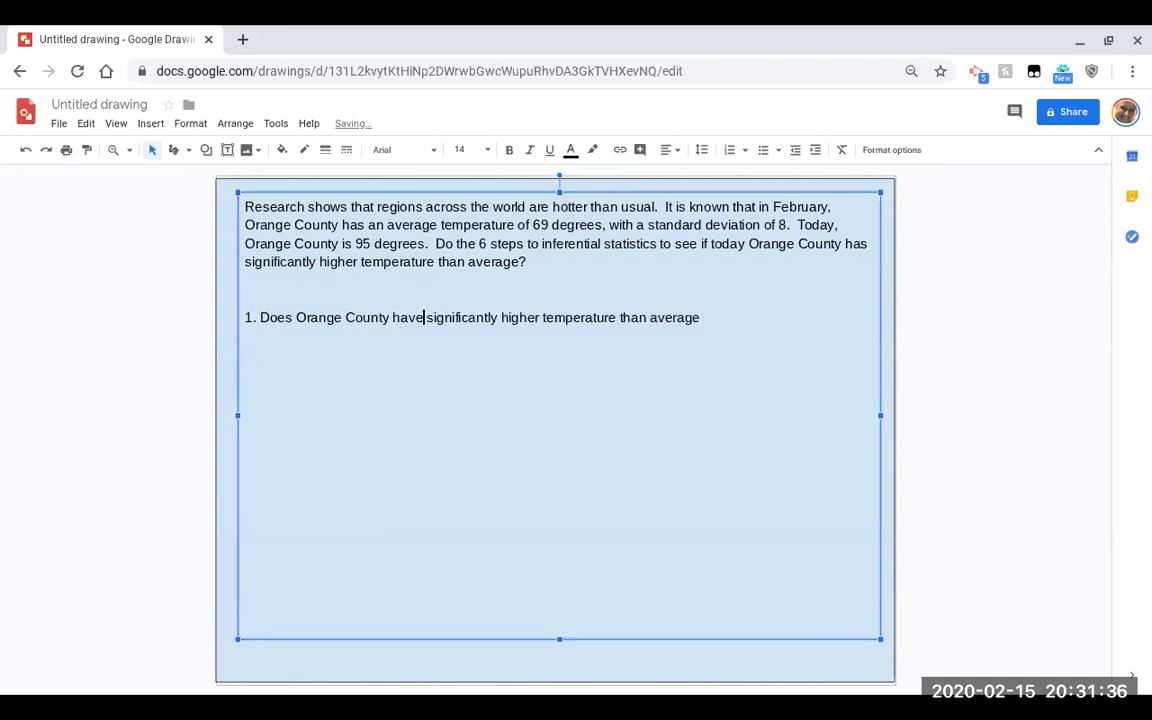
Replace 'significantly' with 'a', end step 1 with 'today?', and copy its wording.
double_click(452, 317)
key("BackSpace")
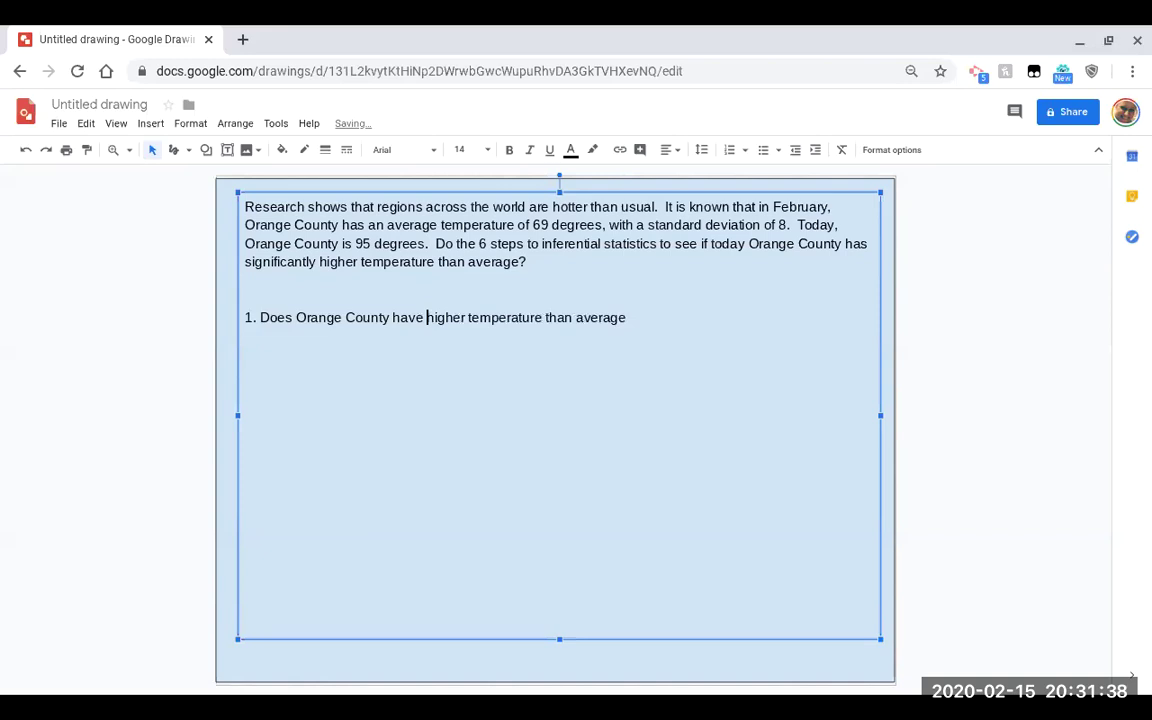
type("a")
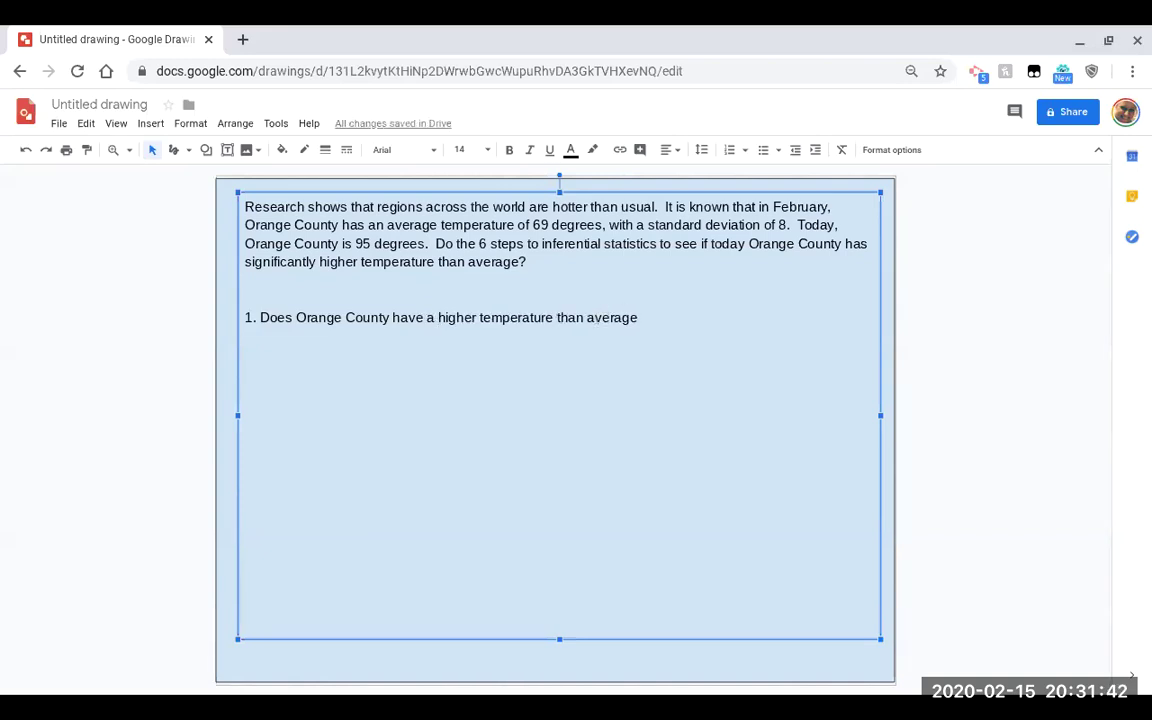
left_click(686, 316)
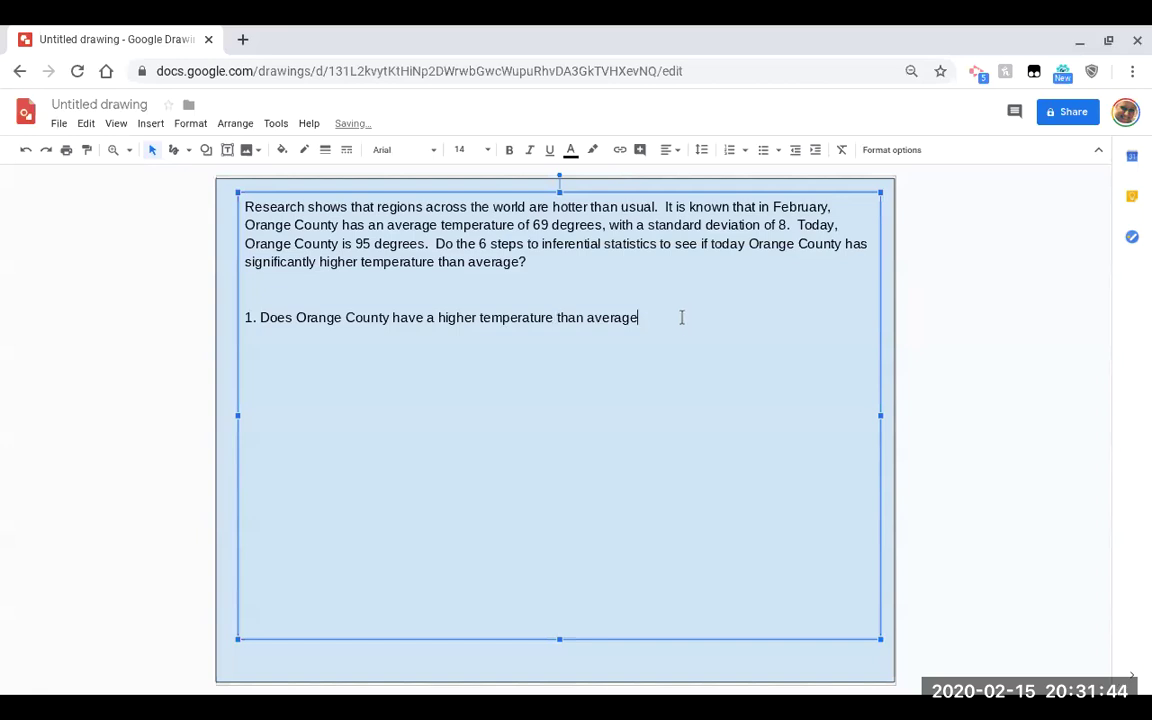
type(" today?")
mouse_move(690, 316)
left_mouse_down()
mouse_move(493, 326)
mouse_move(297, 316)
left_mouse_up()
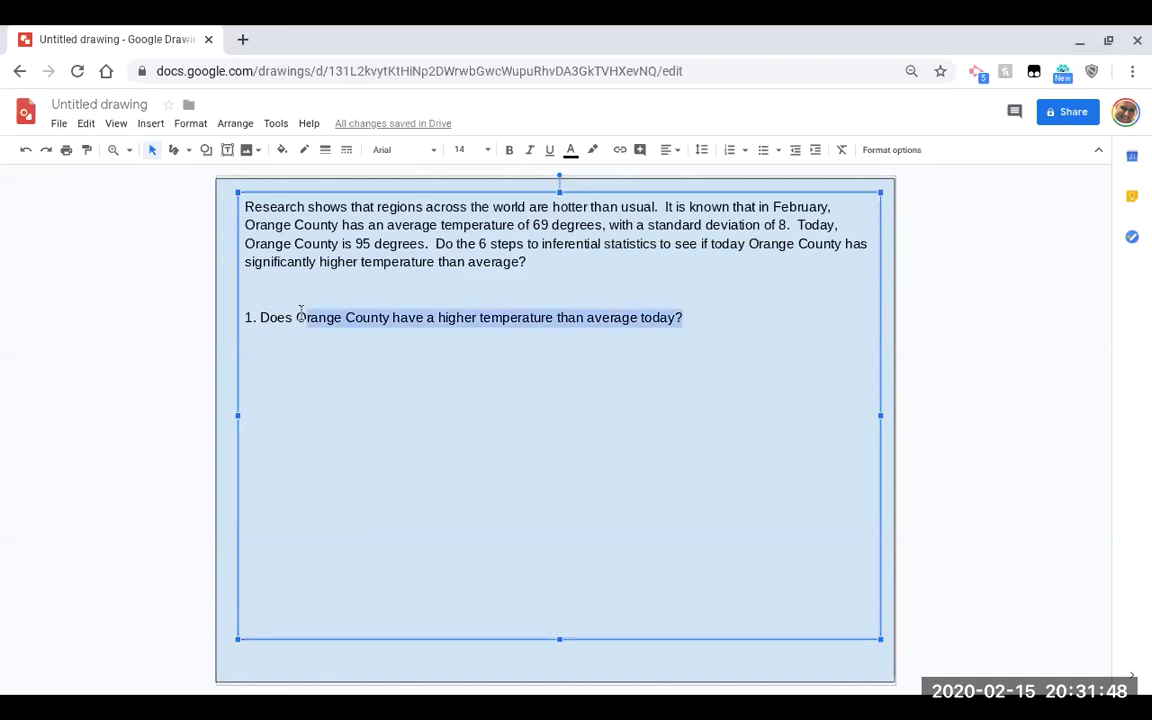
key("Right")
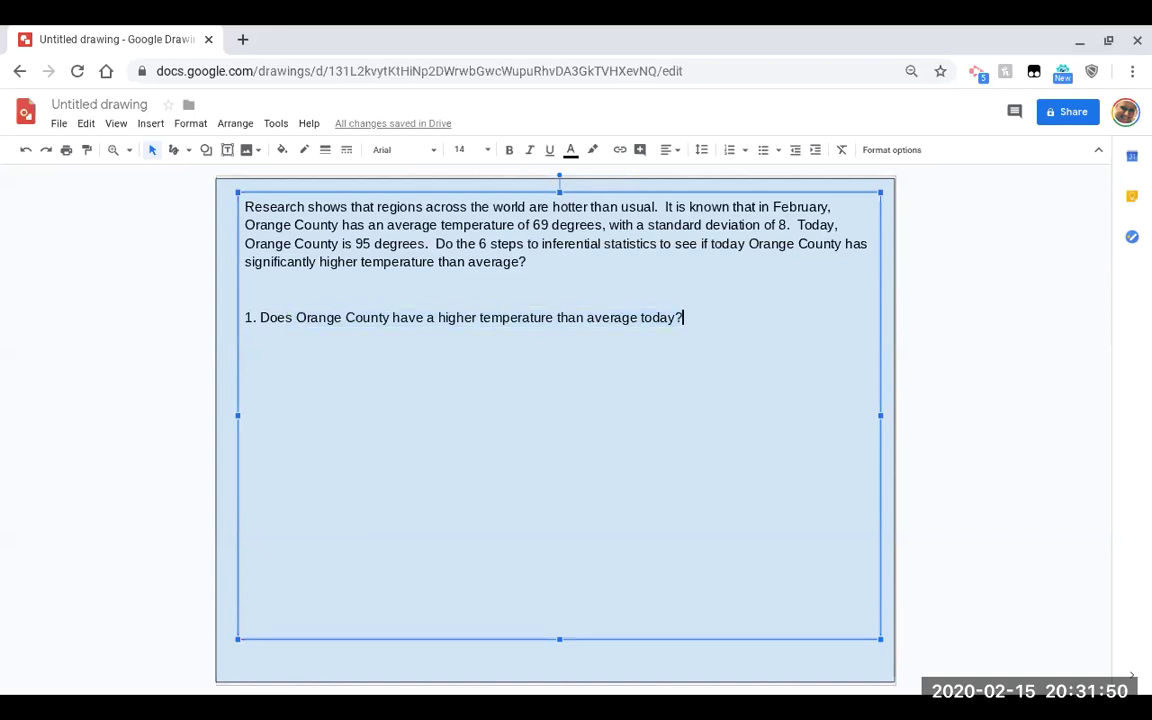
Start step 2 with Ha: 'Orange County has a higher temperature than average today.'.
key("Return")
type("2. ")
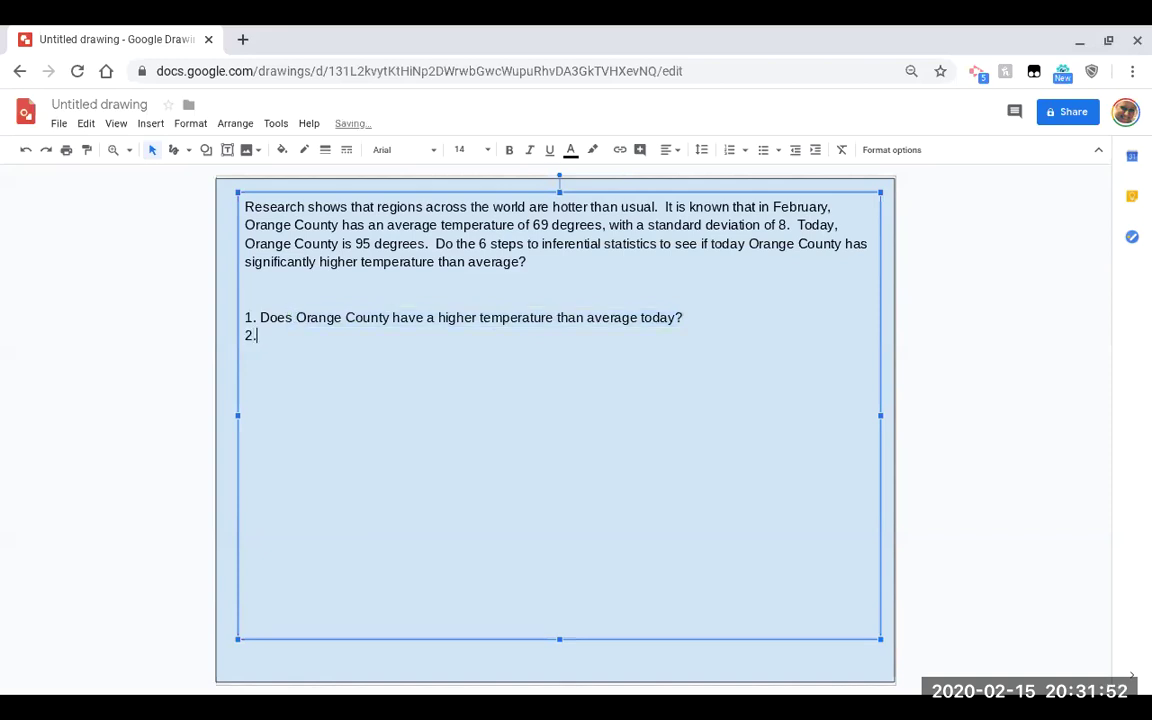
type("Ho:")
key("Return")
type("Ha:")
type("Orange County have a higher temperature than average today?")
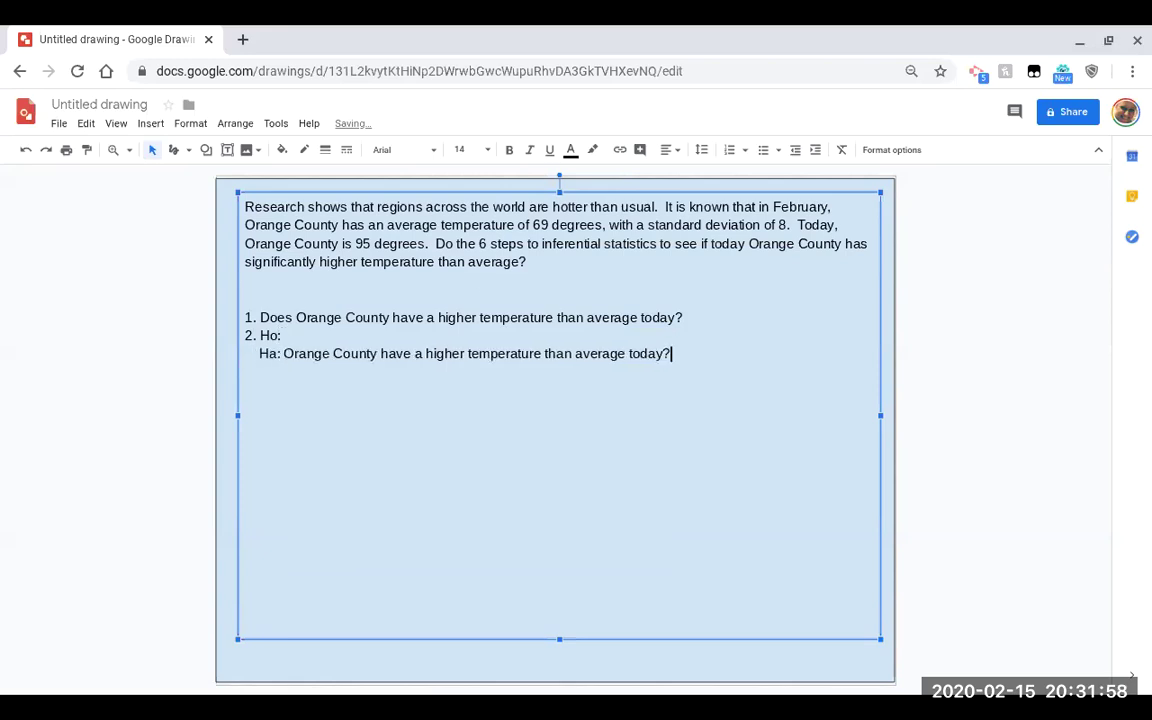
key("BackSpace")
type(".")
double_click(390, 353)
type("has")
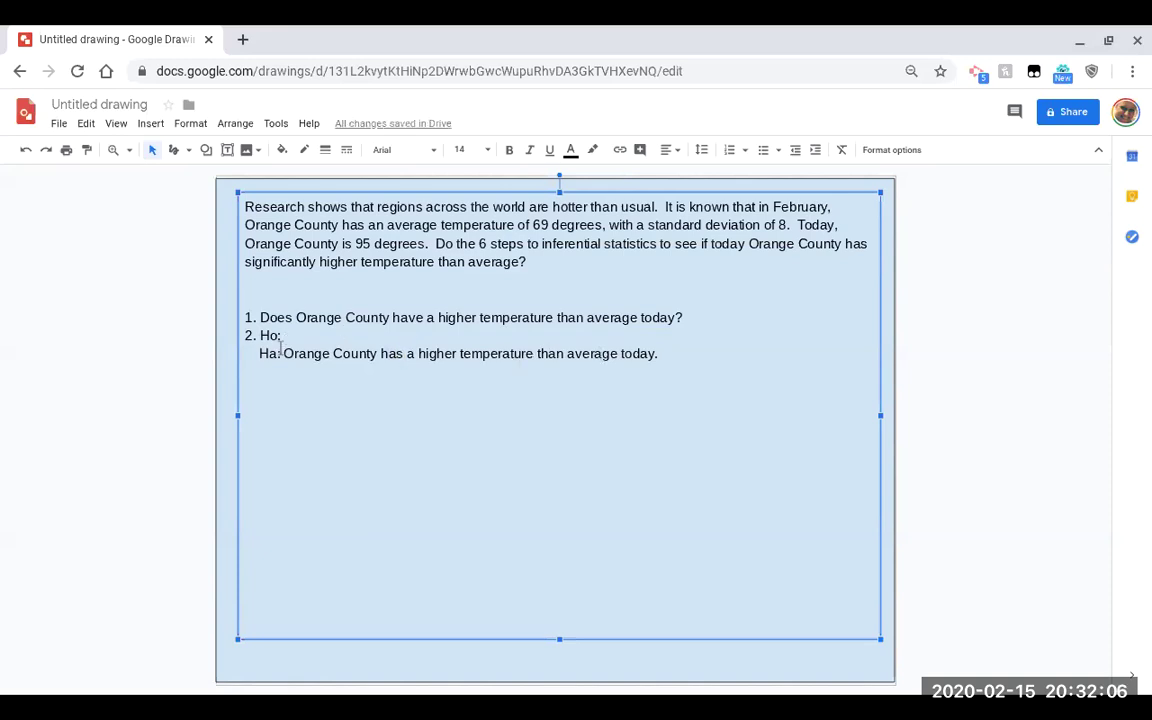
Copy the Ha statement after Ho: and reword it to 'does NOT have'.
left_click_drag(283, 353, 662, 356)
key("ctrl+c")
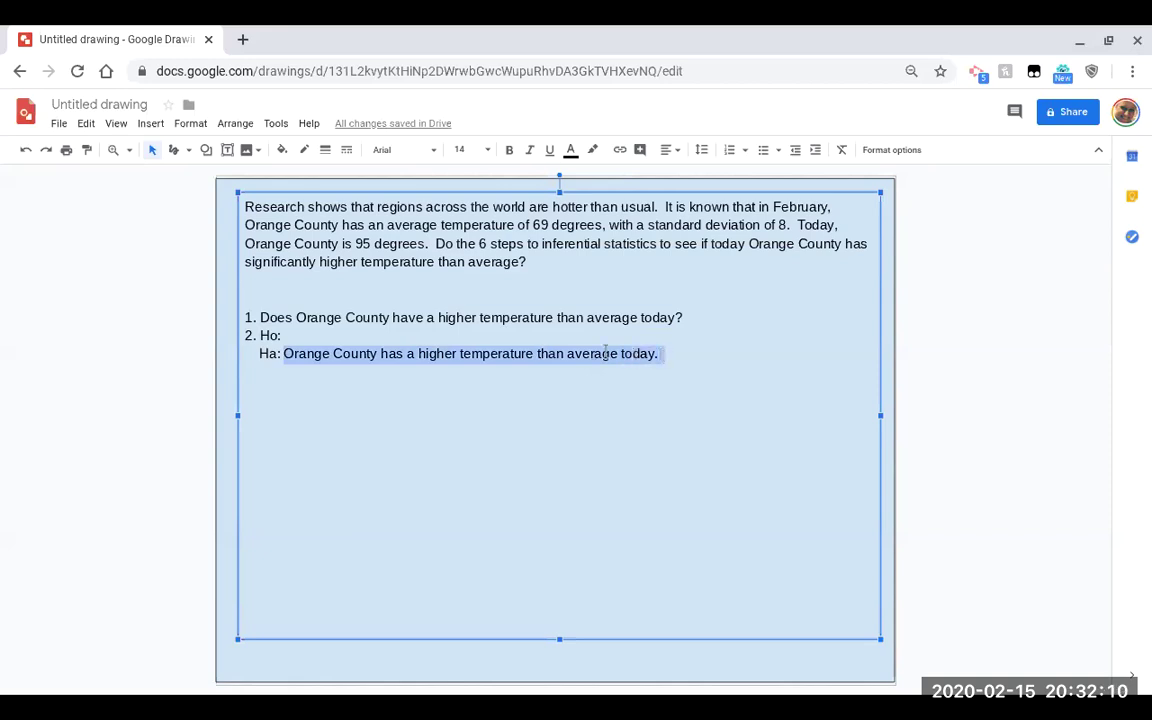
left_click(398, 331)
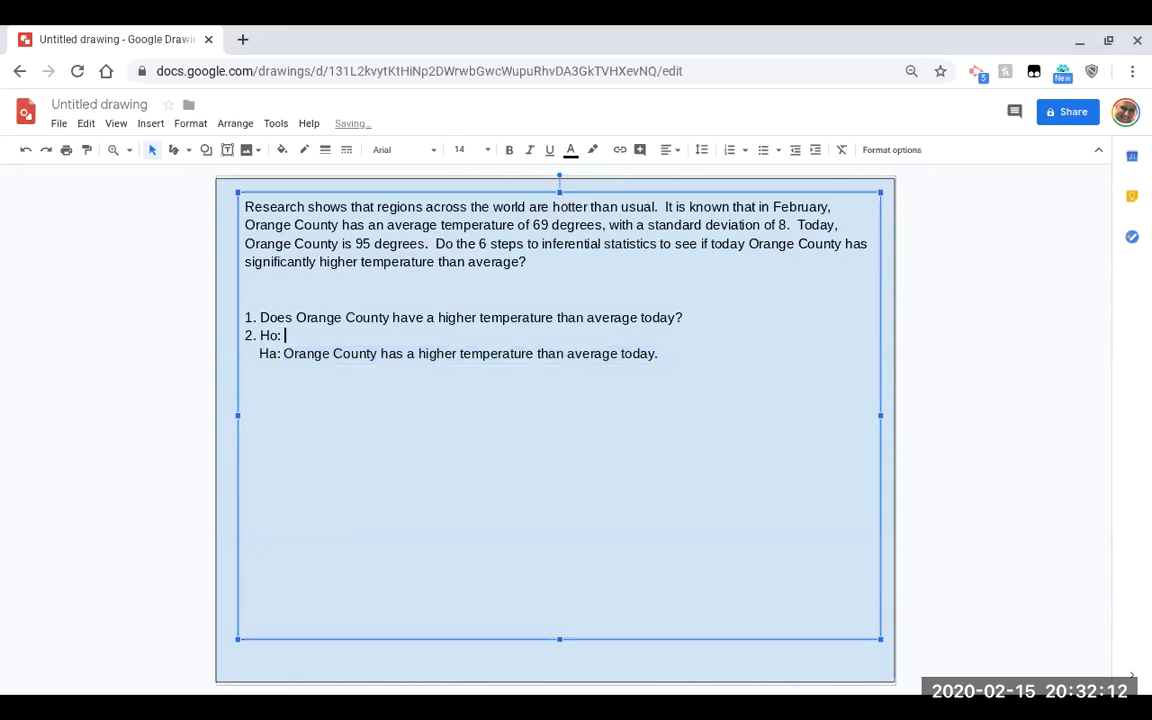
key("ctrl+v")
key("BackSpace")
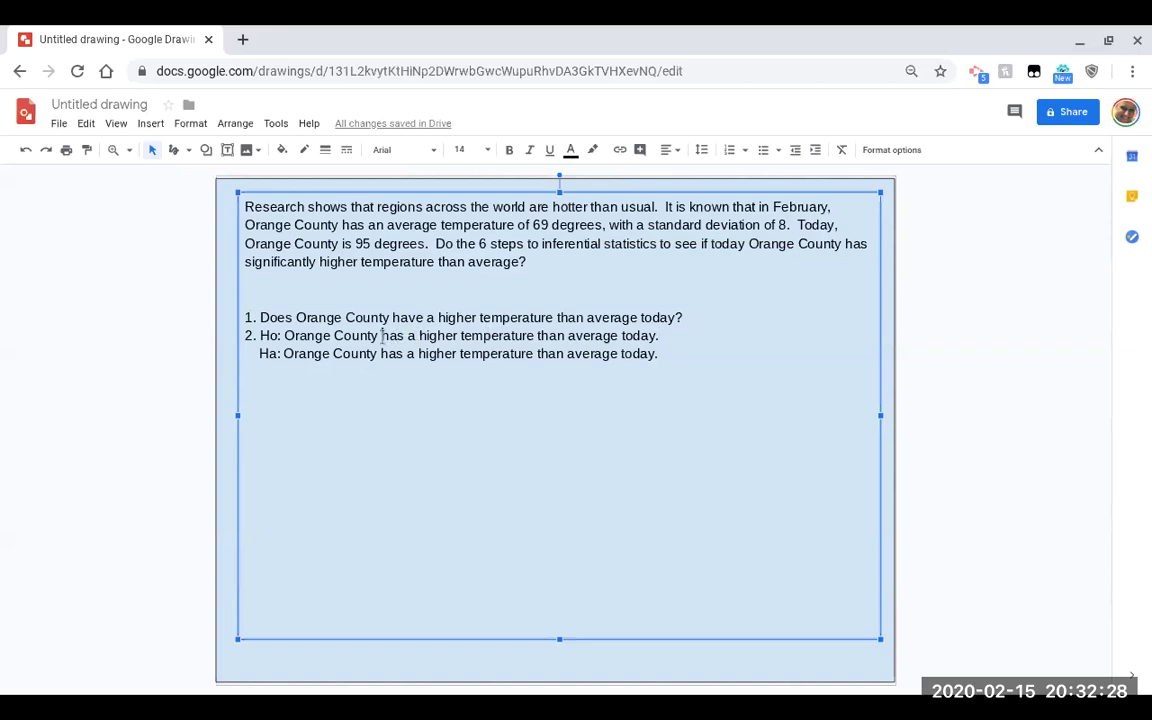
type("does NOT")
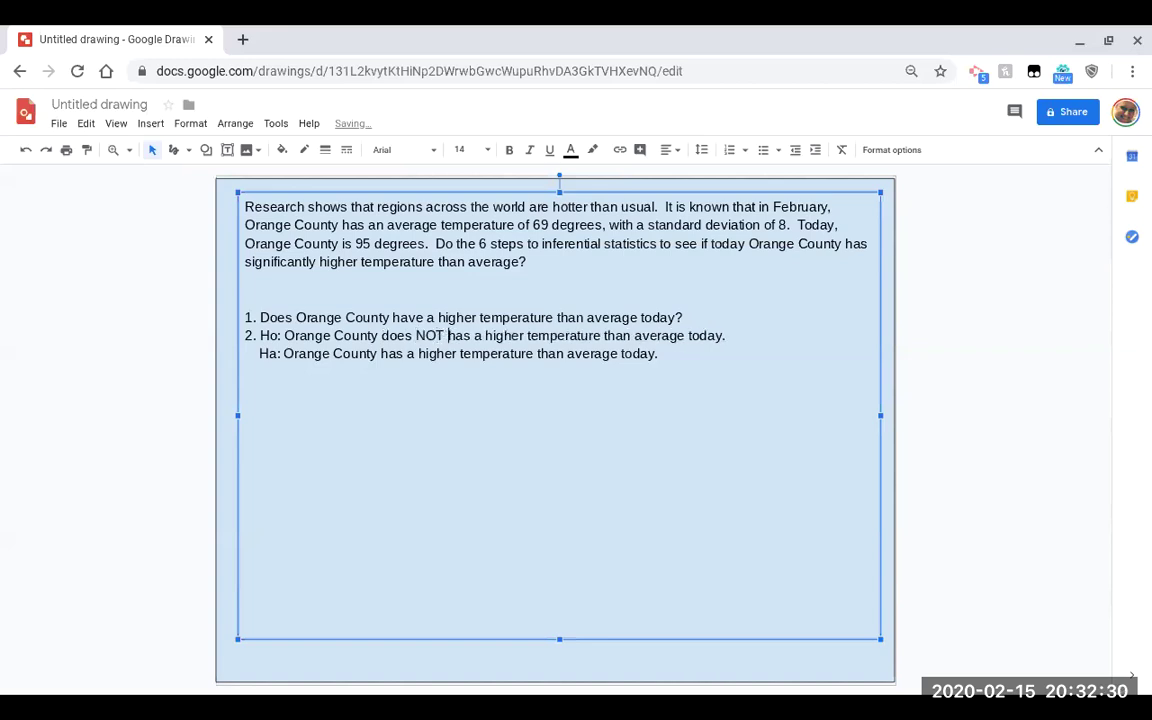
key("Delete")
key("BackSpace")
type("a")
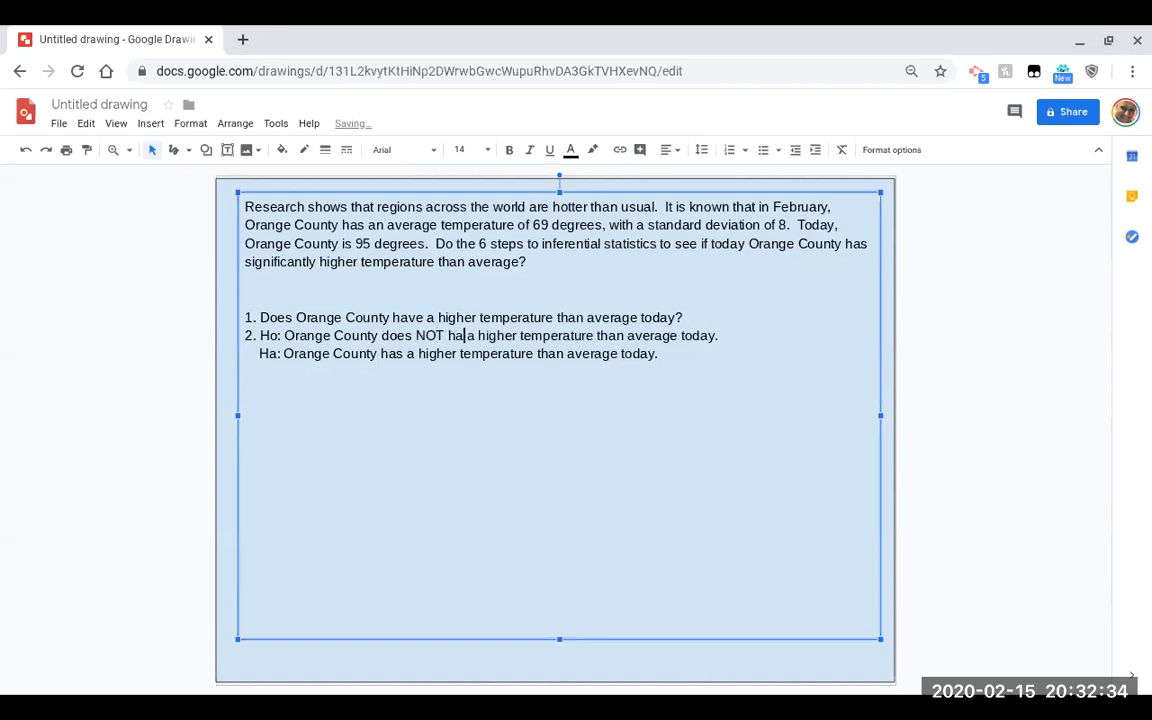
type("verage")
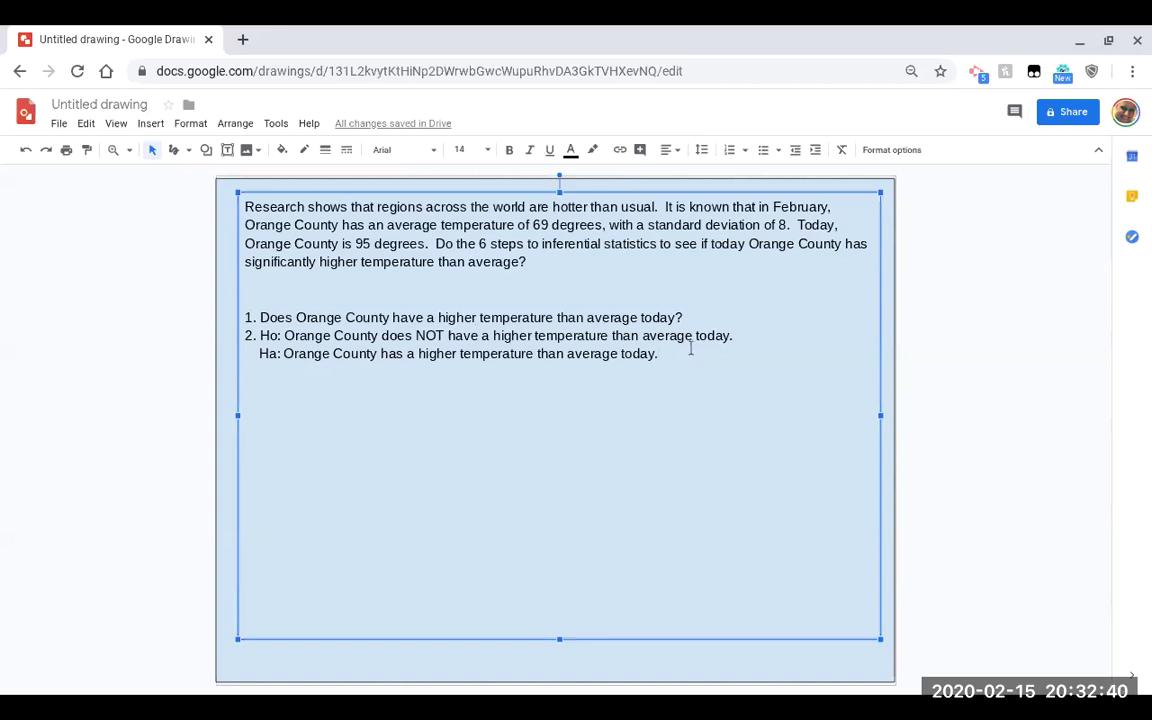
Add spaced numbered lines 3., 4., 5. and 6. below the hypotheses.
key("Return")
type("3")
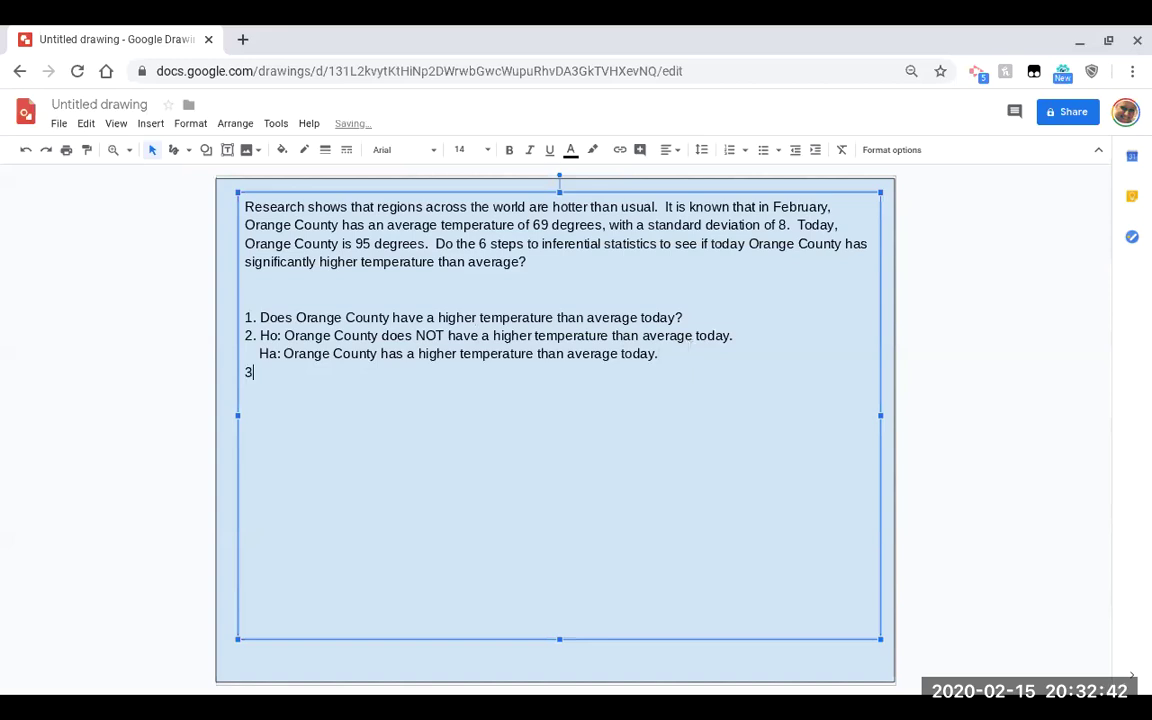
type(".")
key("Return")
key("Return")
key("Return")
key("Return")
key("Return")
key("Return")
key("Return")
type("4")
type(".")
key("Return")
key("Return")
type("5")
key("Return")
type(".")
key("Return")
key("Return")
type("6.")
Write 'Rejection Region is scores above 1.65' as step 3.
left_click(280, 377)
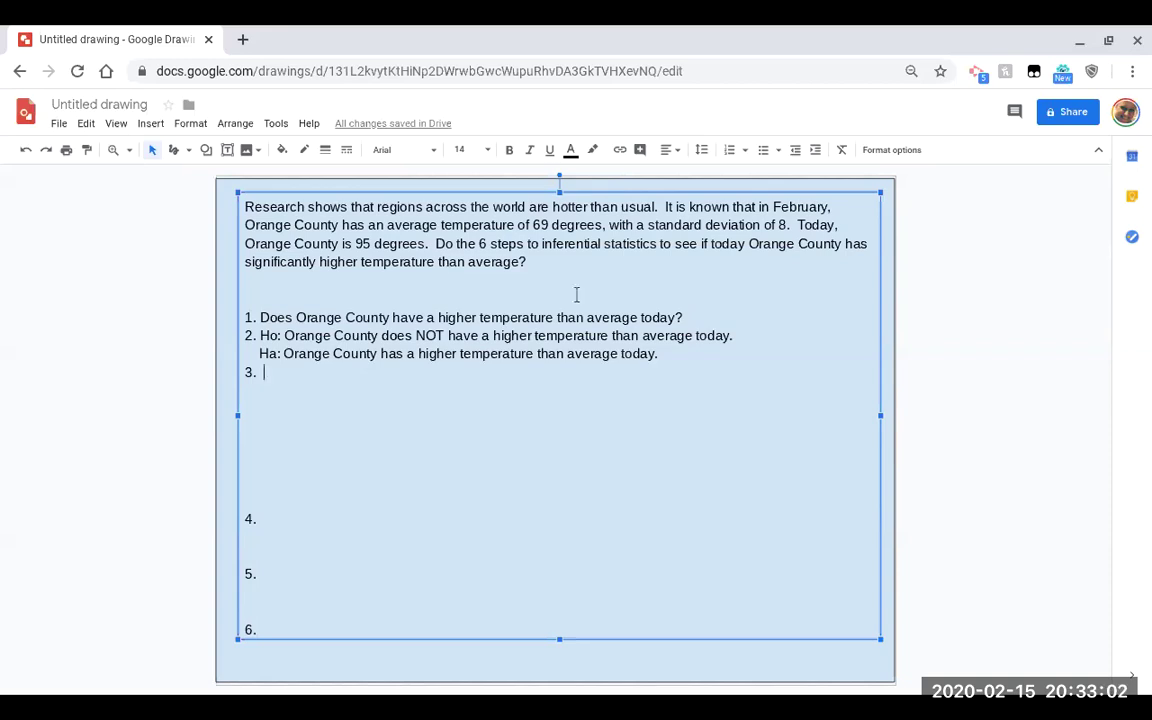
double_click(451, 317)
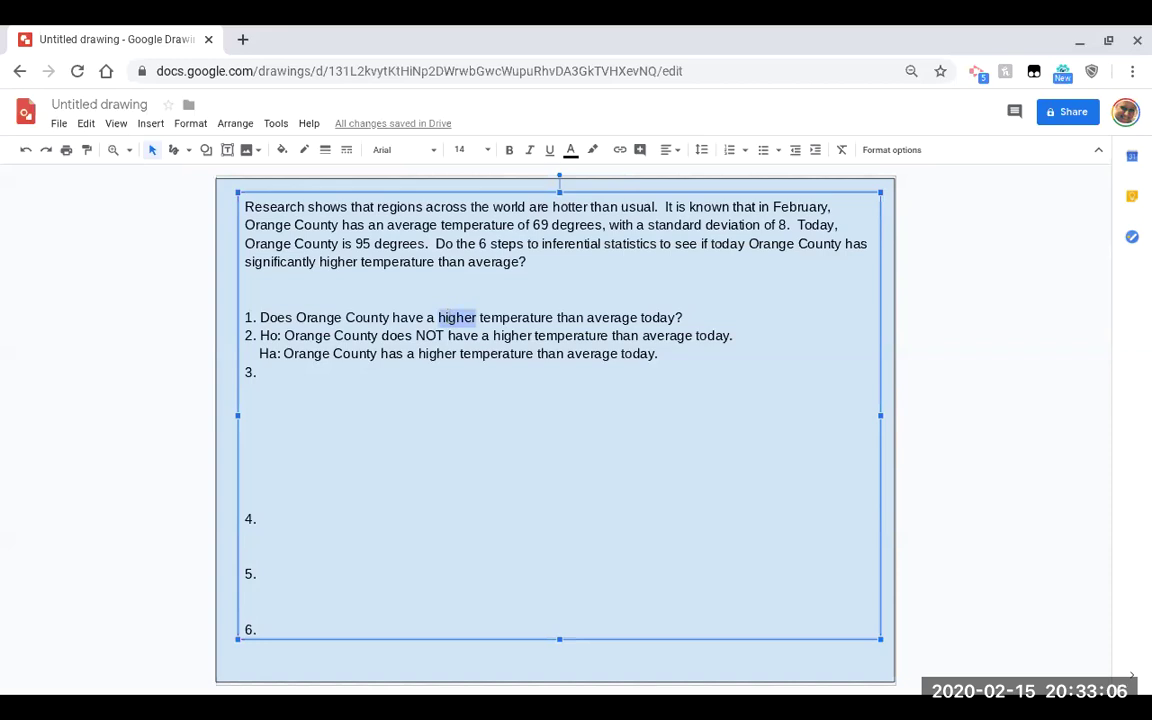
left_click(266, 381)
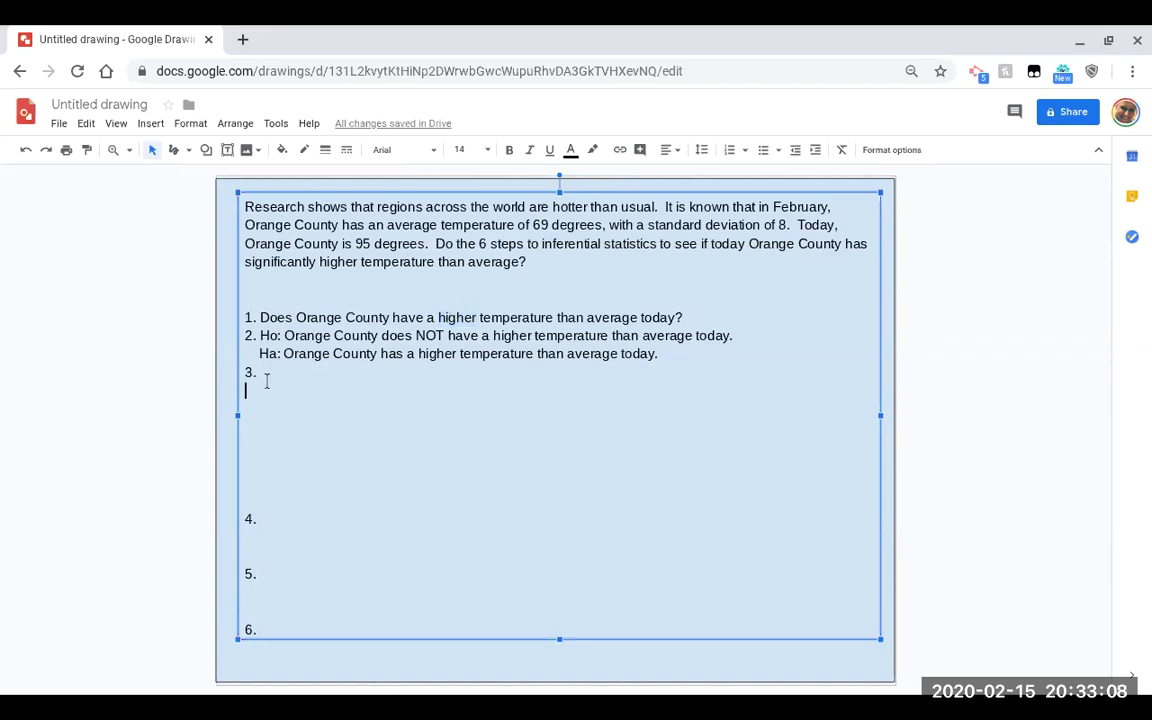
key("Left")
type("Rejection ")
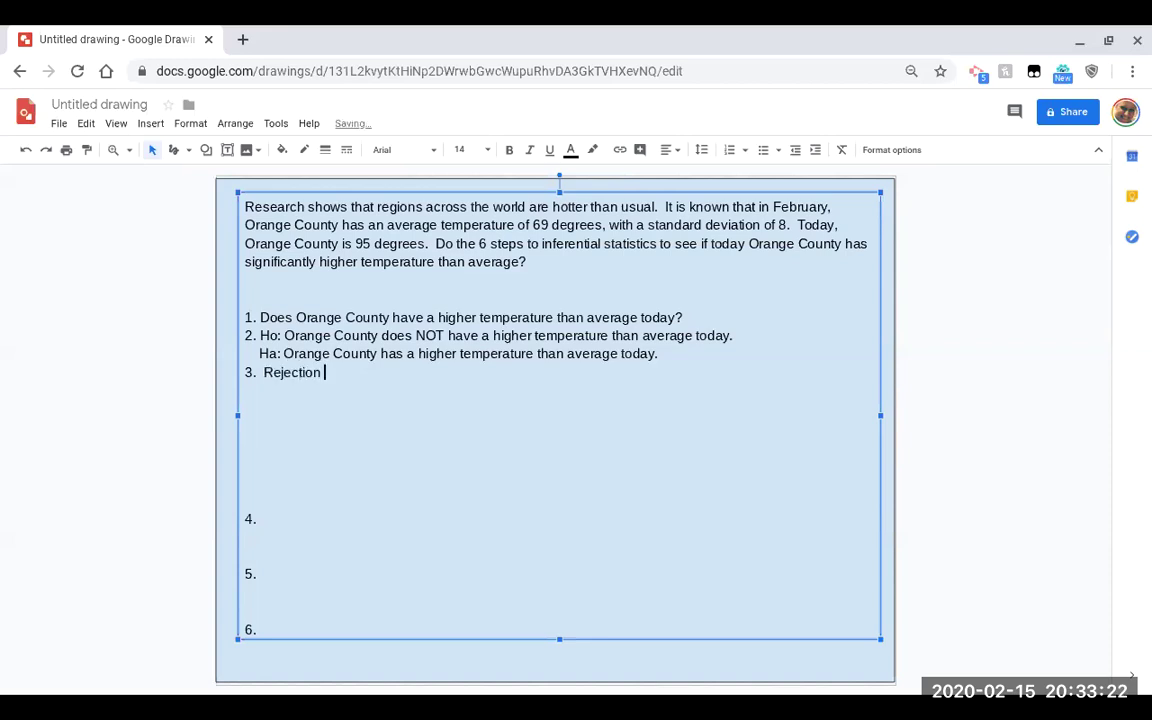
type("Region is")
type(" scores above")
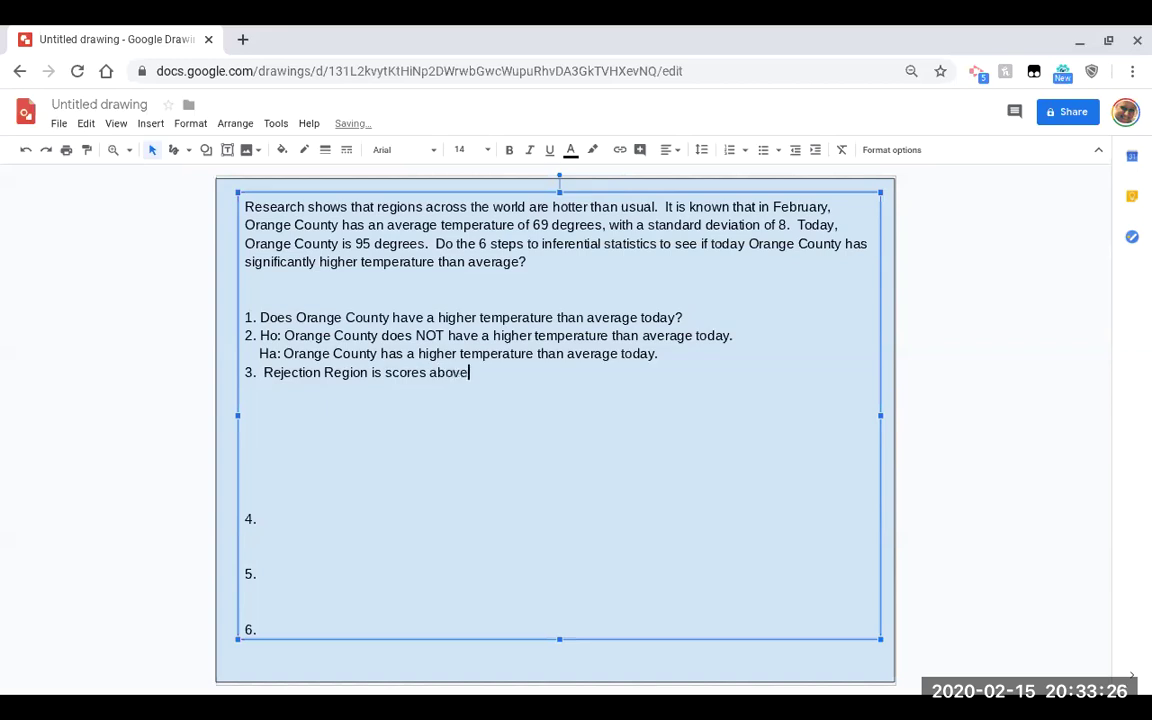
type(" 1.65")
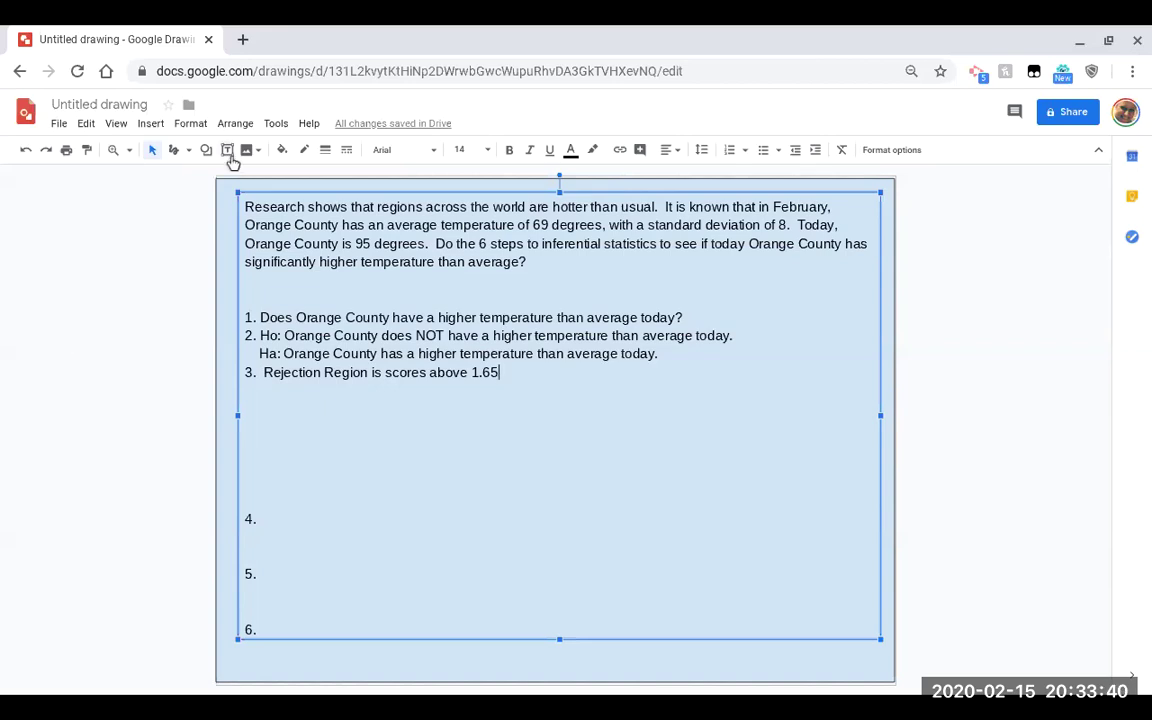
left_click(175, 150)
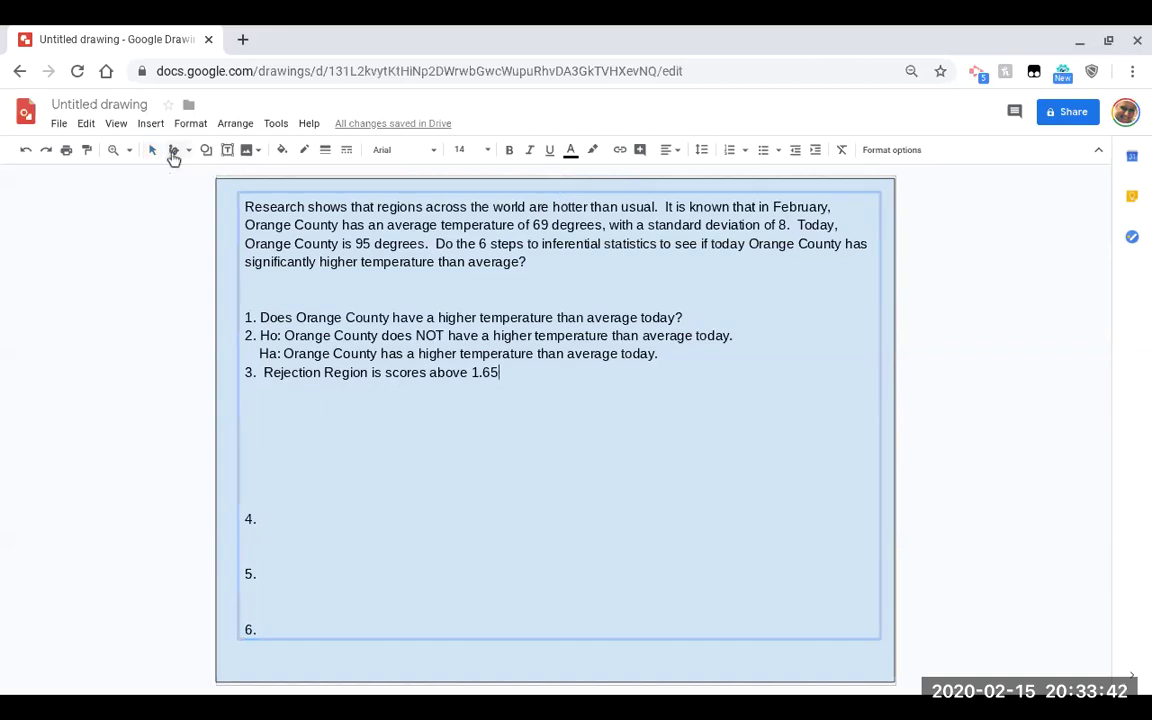
key("Escape")
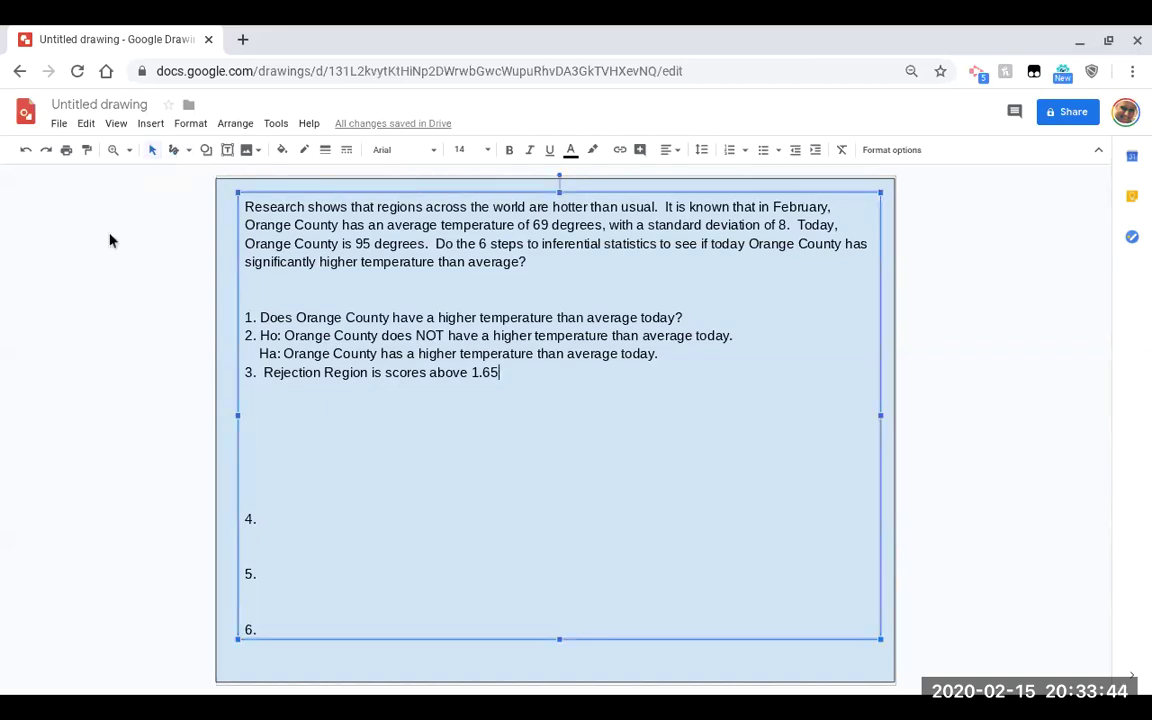
Hand-draw a bell curve with a 1.65 cutoff line and shaded right tail labelled RR.
left_click(137, 263)
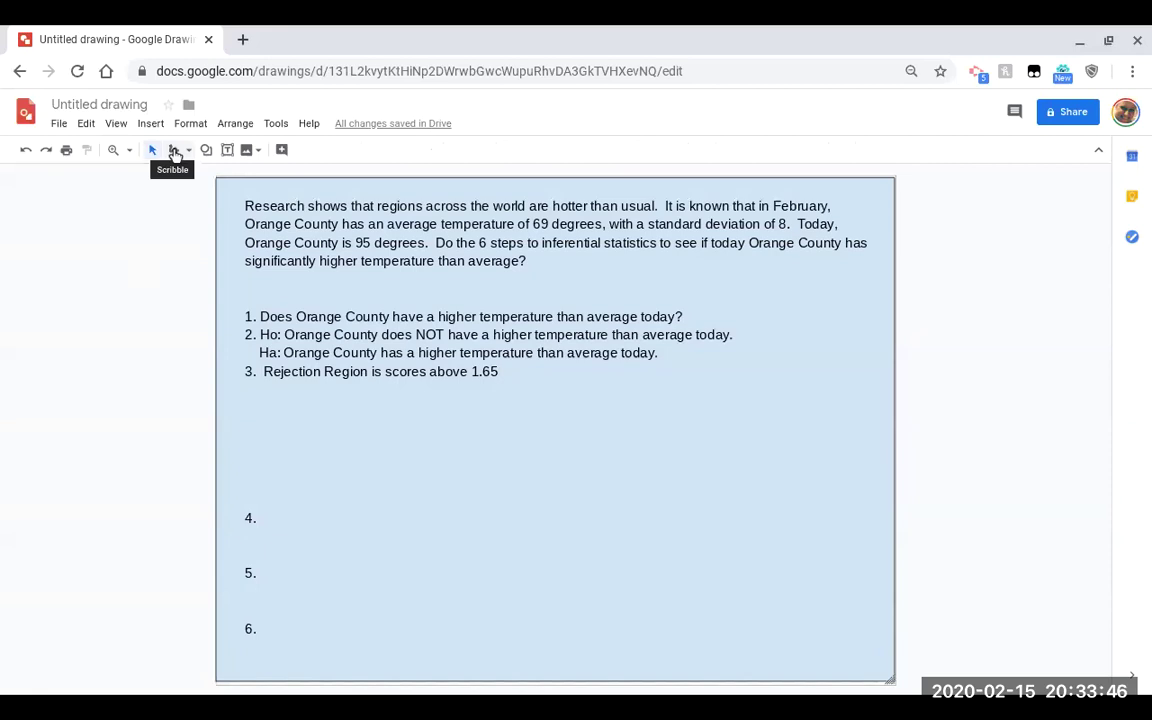
left_click(175, 150)
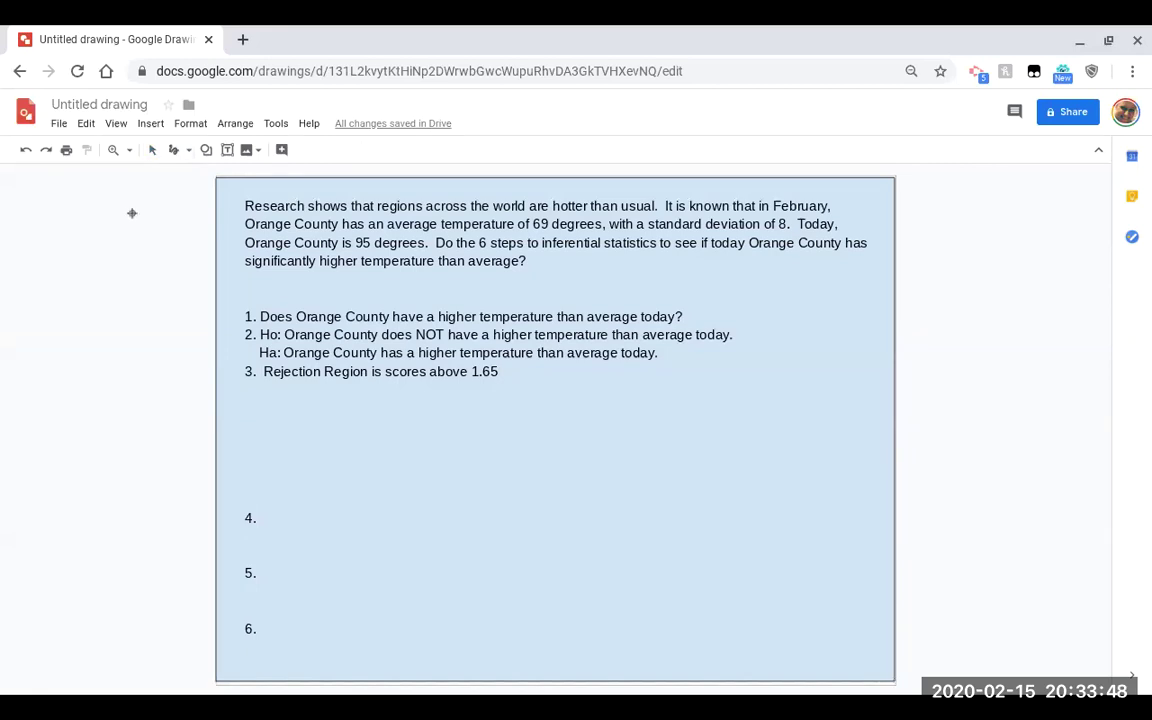
left_click_drag(519, 457, 808, 458)
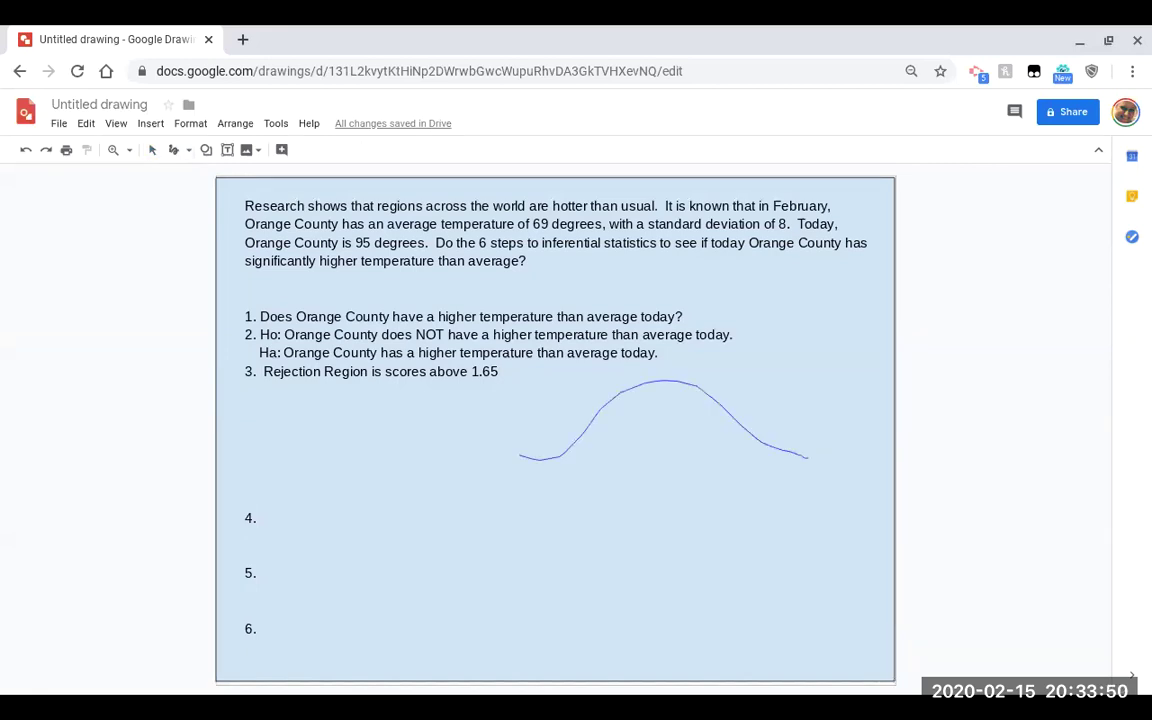
mouse_move(718, 390)
left_mouse_down()
mouse_move(723, 468)
mouse_move(696, 498)
mouse_move(752, 518)
mouse_move(765, 496)
left_mouse_up()
left_click(703, 495)
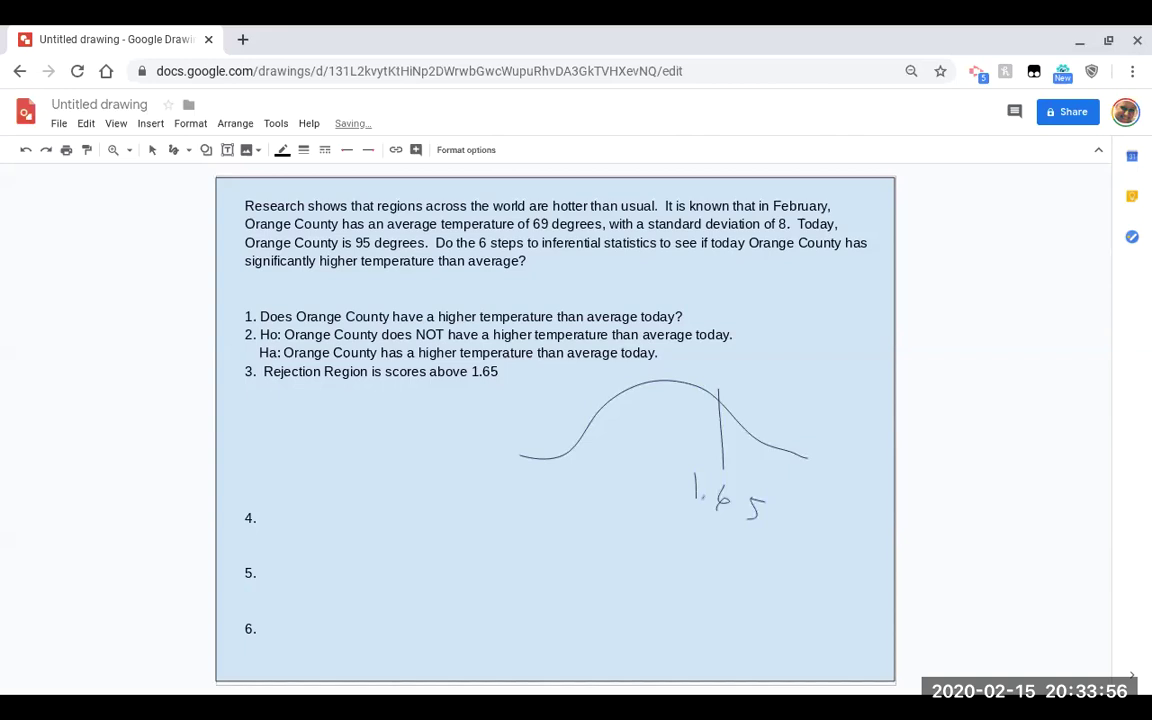
mouse_move(724, 418)
left_mouse_down()
mouse_move(739, 460)
mouse_move(806, 460)
left_mouse_up()
mouse_move(756, 400)
left_mouse_down()
mouse_move(756, 418)
mouse_move(822, 446)
left_mouse_up()
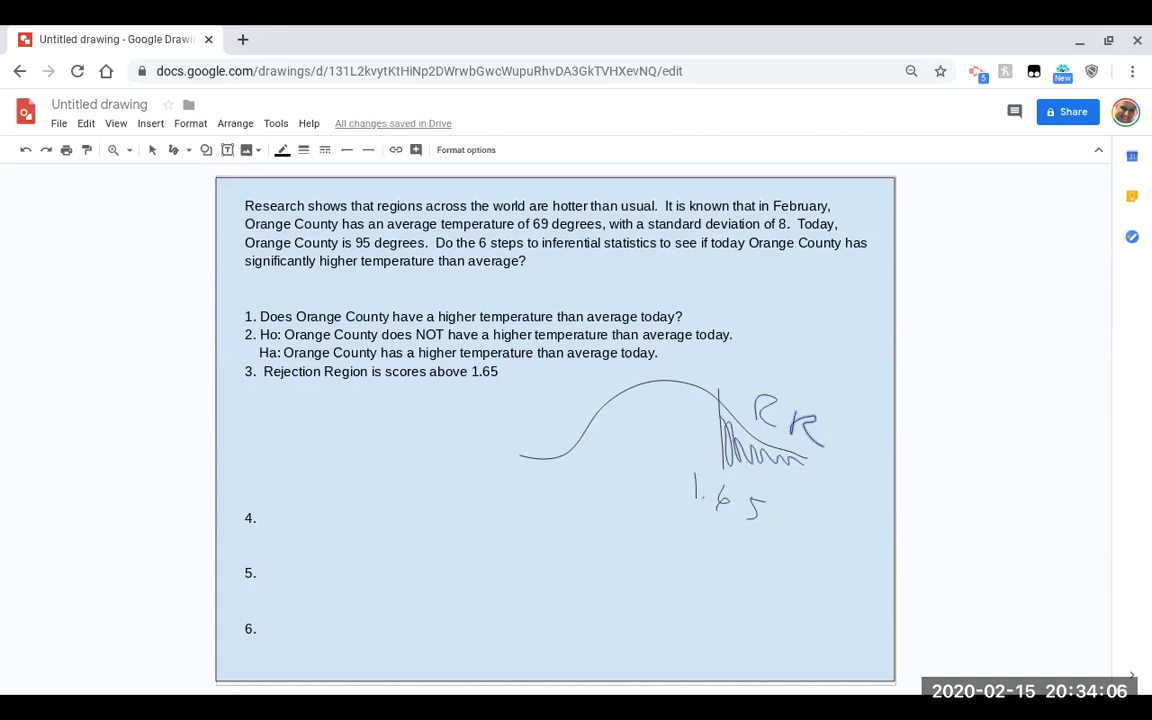
Handwrite z = (95−69)/8 = 3.25 left of the curve.
mouse_move(266, 443)
left_mouse_down()
mouse_move(288, 469)
mouse_move(310, 447)
mouse_move(309, 460)
mouse_move(342, 466)
mouse_move(367, 434)
mouse_move(396, 466)
mouse_move(397, 450)
mouse_move(427, 442)
mouse_move(441, 464)
left_mouse_up()
left_click_drag(321, 486, 447, 481)
left_click_drag(382, 502, 372, 498)
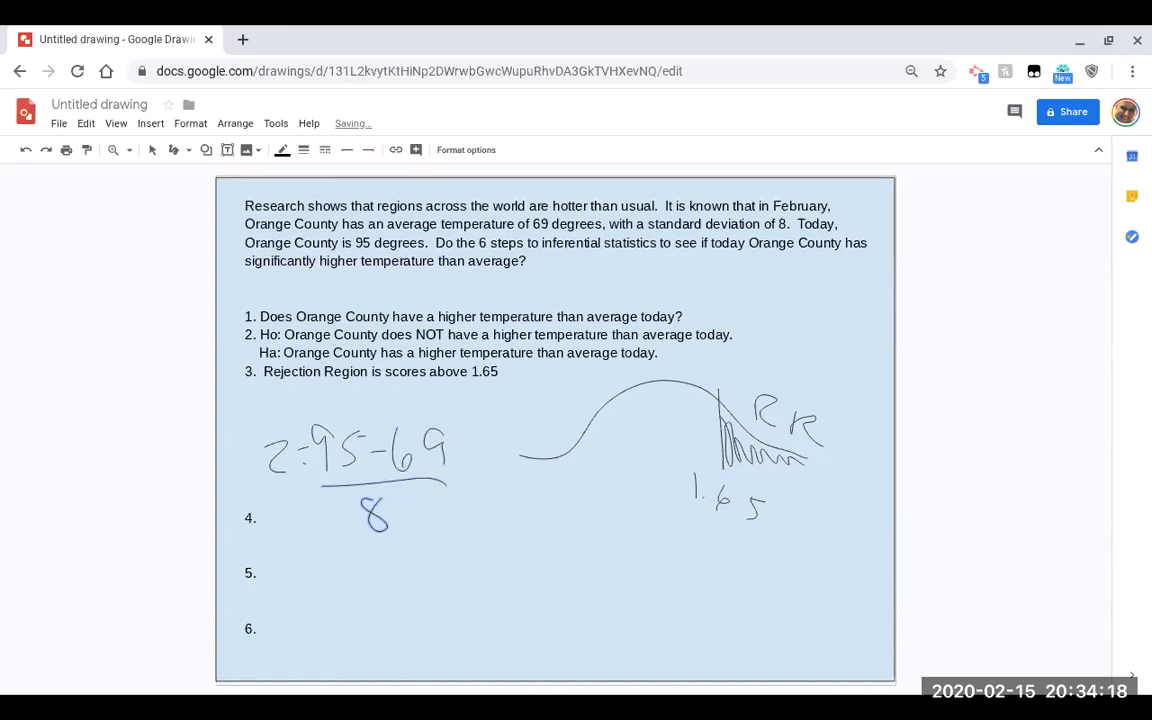
left_click_drag(454, 482, 472, 480)
left_click_drag(455, 494, 550, 510)
left_click(498, 503)
left_click_drag(566, 482, 580, 481)
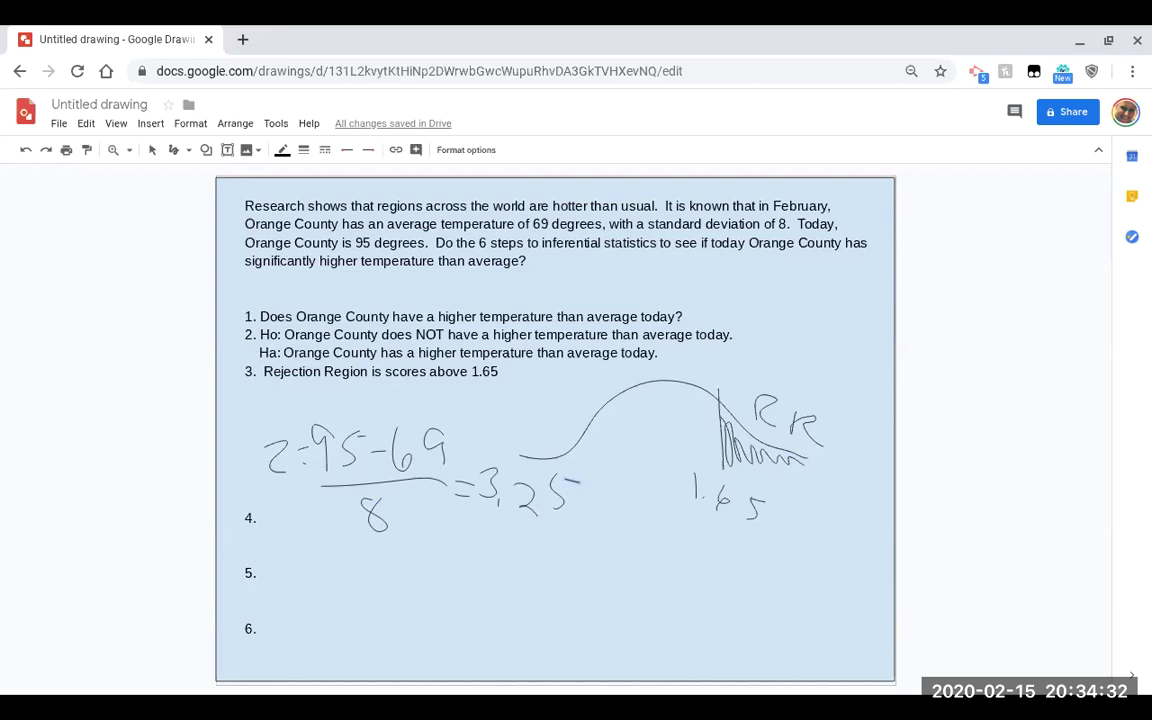
Mark the z value in the RR tail, cross out Ho, and arrow the Ha line.
left_click_drag(791, 418, 803, 490)
left_click_drag(758, 438, 824, 454)
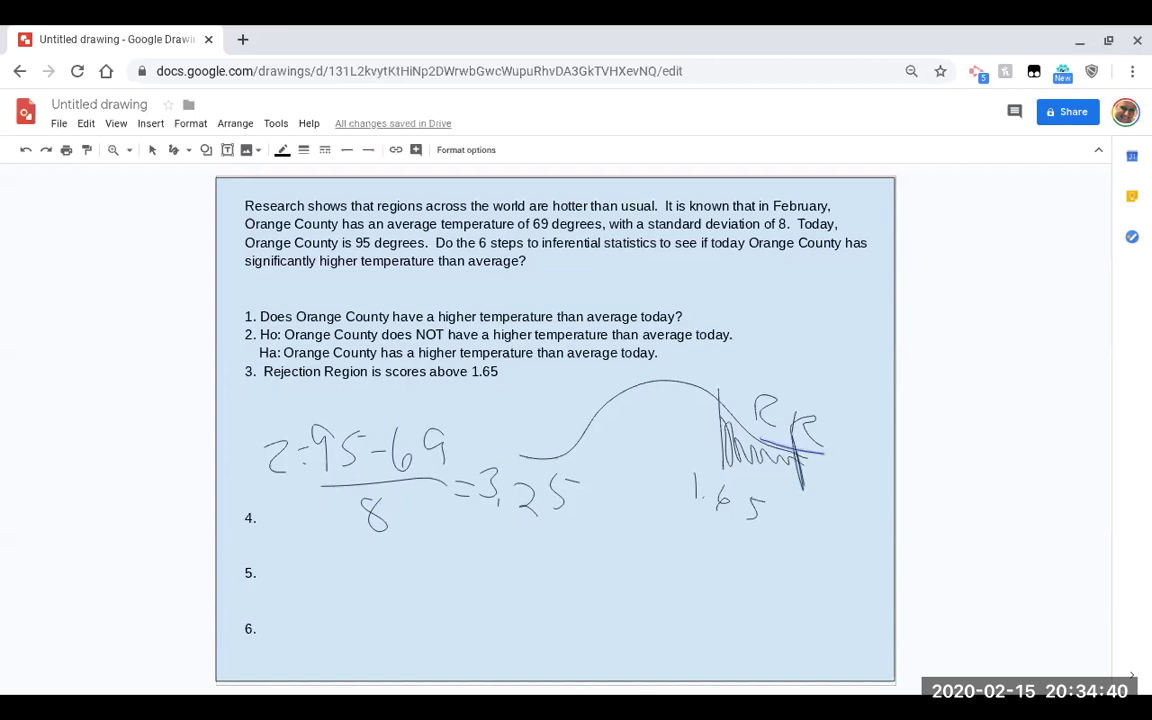
mouse_move(246, 333)
left_mouse_down()
mouse_move(281, 326)
mouse_move(280, 340)
left_mouse_up()
left_click_drag(735, 354, 683, 374)
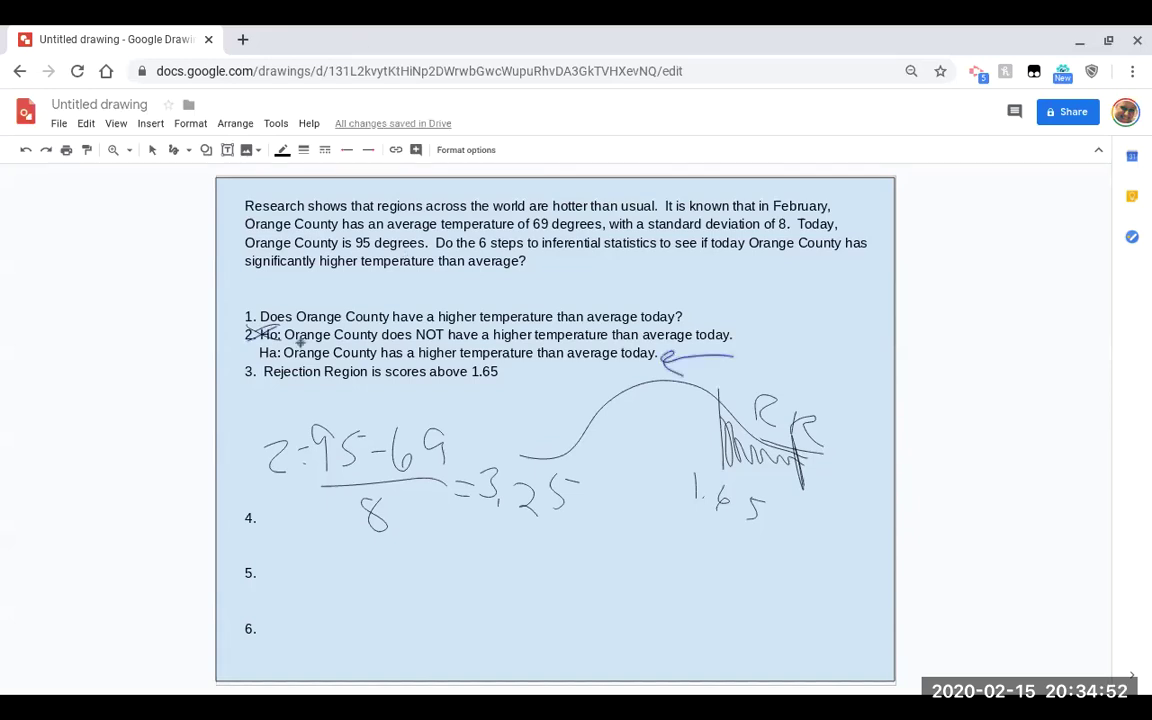
Write 'Reject Ho' as step 5.
left_click(227, 150)
left_click_drag(276, 570, 692, 618)
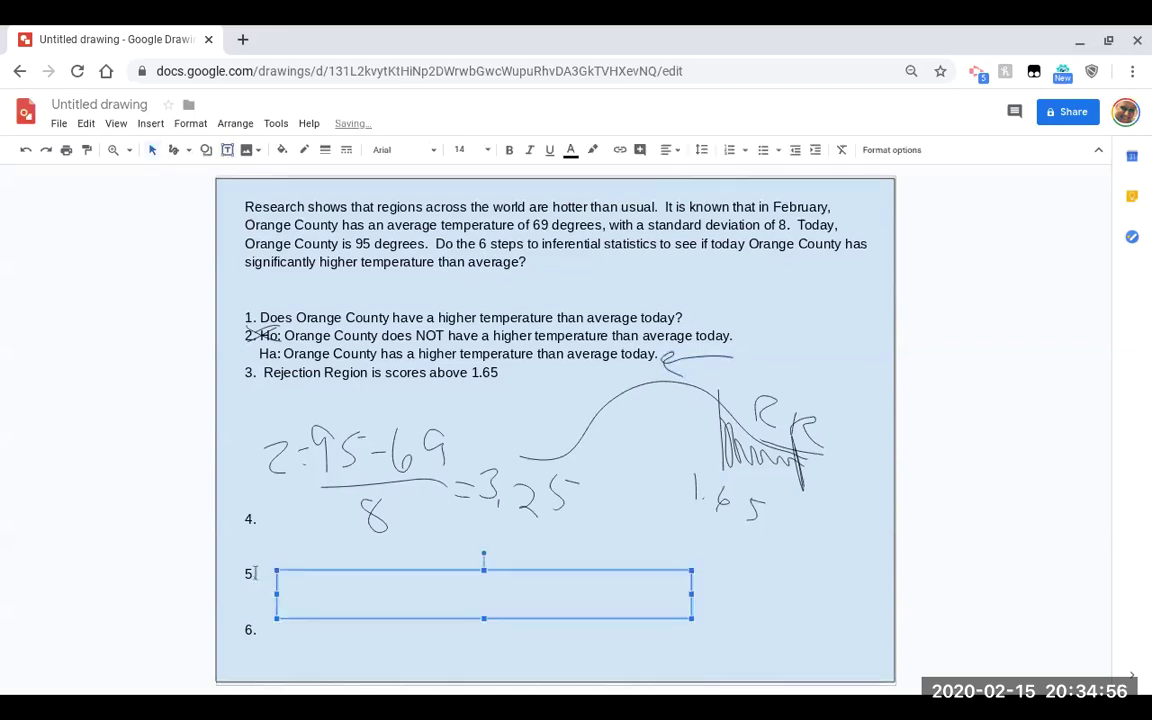
left_click(258, 573)
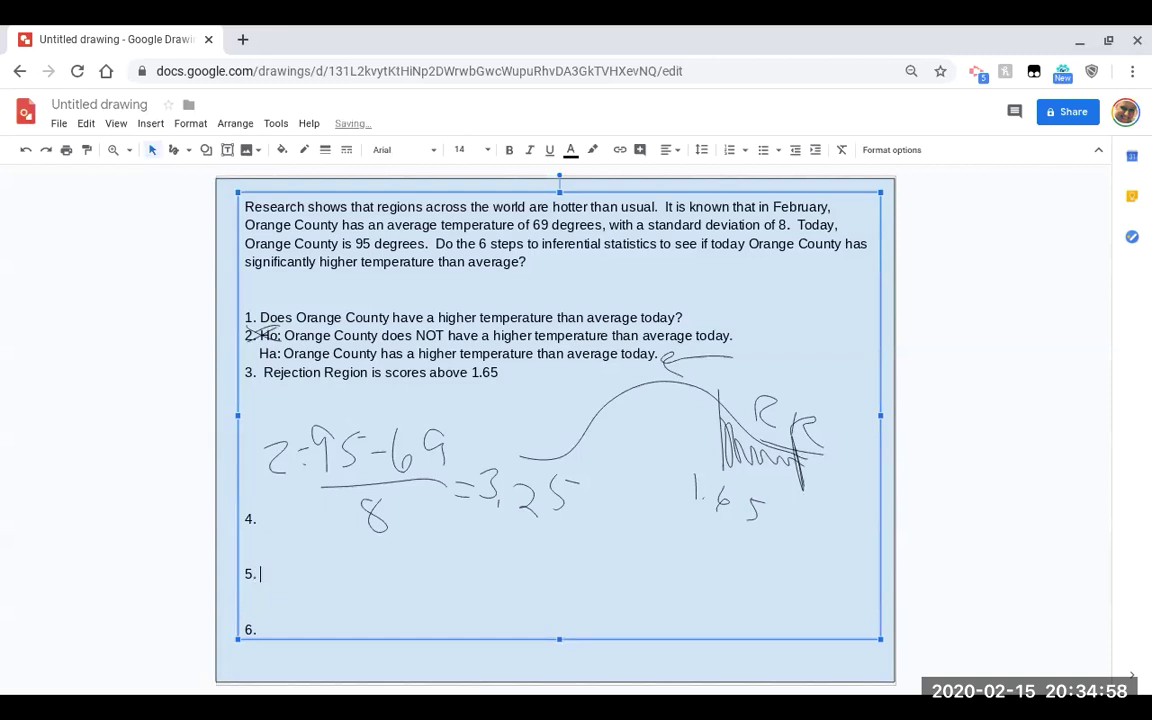
type("Reject Ho")
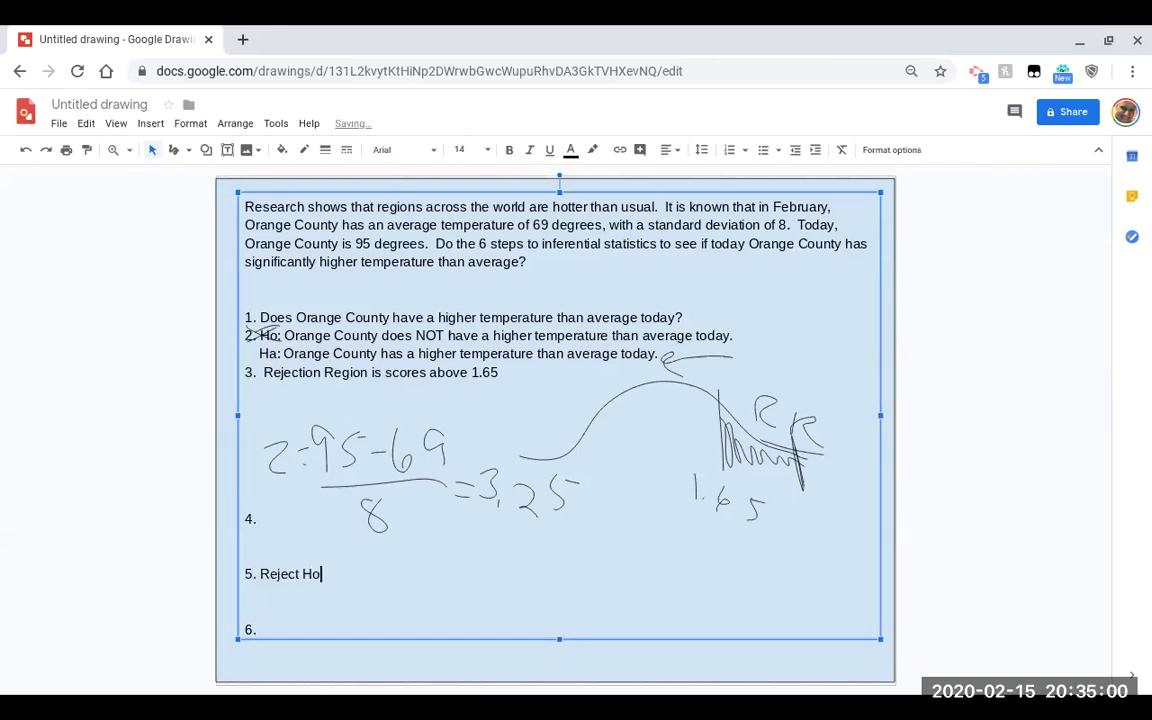
Write step 6: 'OC has a higher temperature than average today.'.
key("Down")
key("Down")
key("Down")
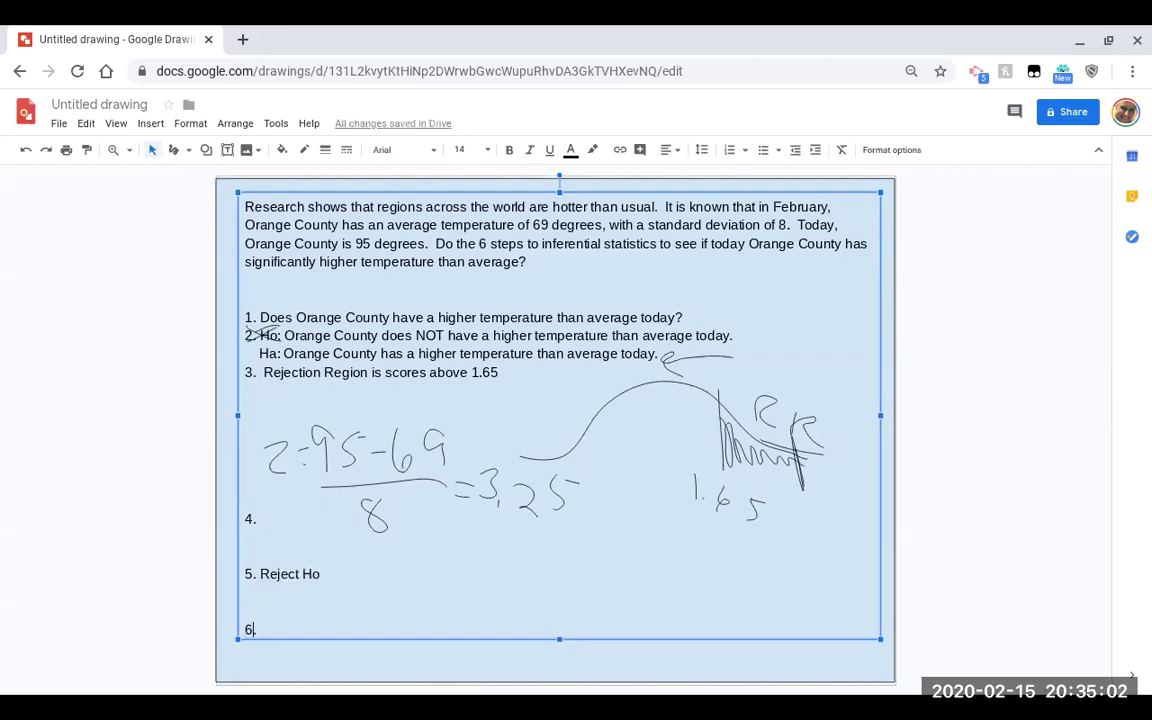
key("End")
type("OC")
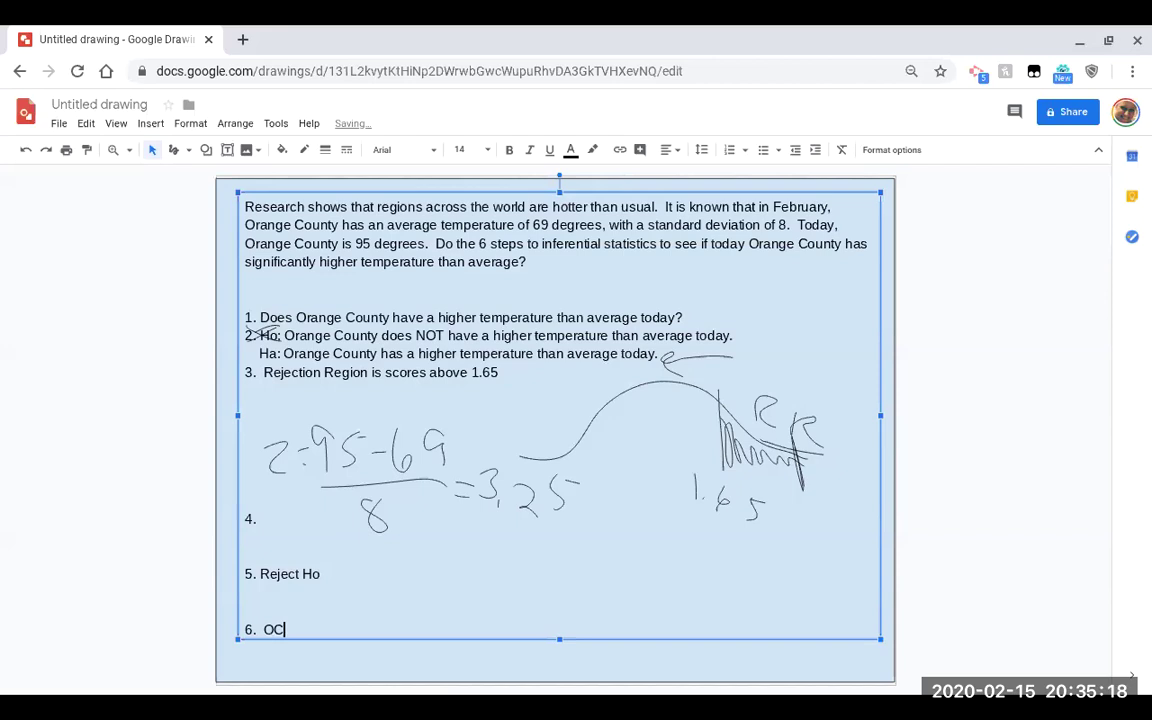
type(" has a hi")
type("gher temper")
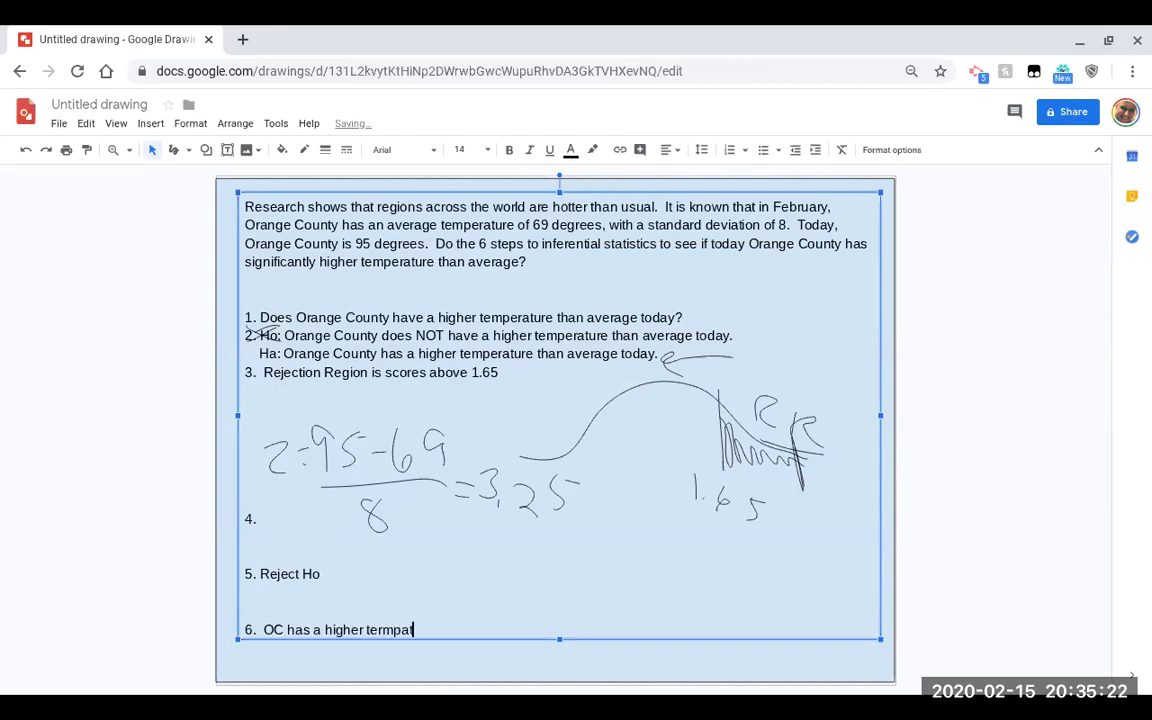
key("BackSpace")
key("BackSpace")
key("BackSpace")
type("mperatur")
type("e than average")
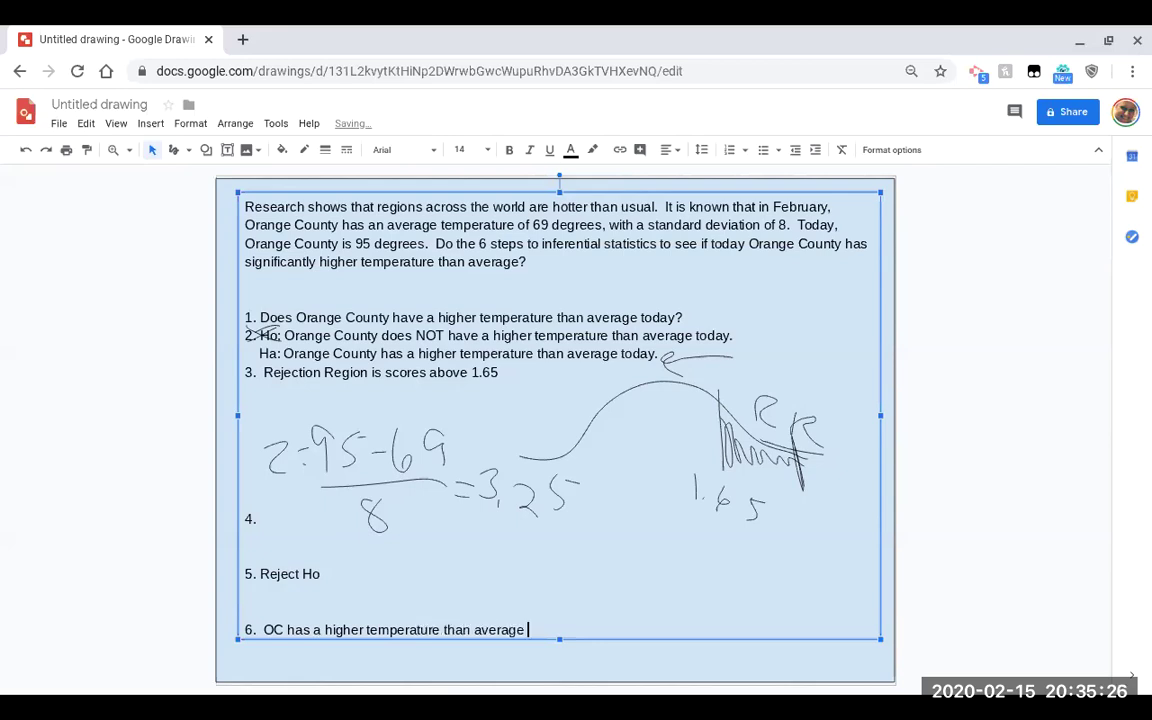
type(" today.")
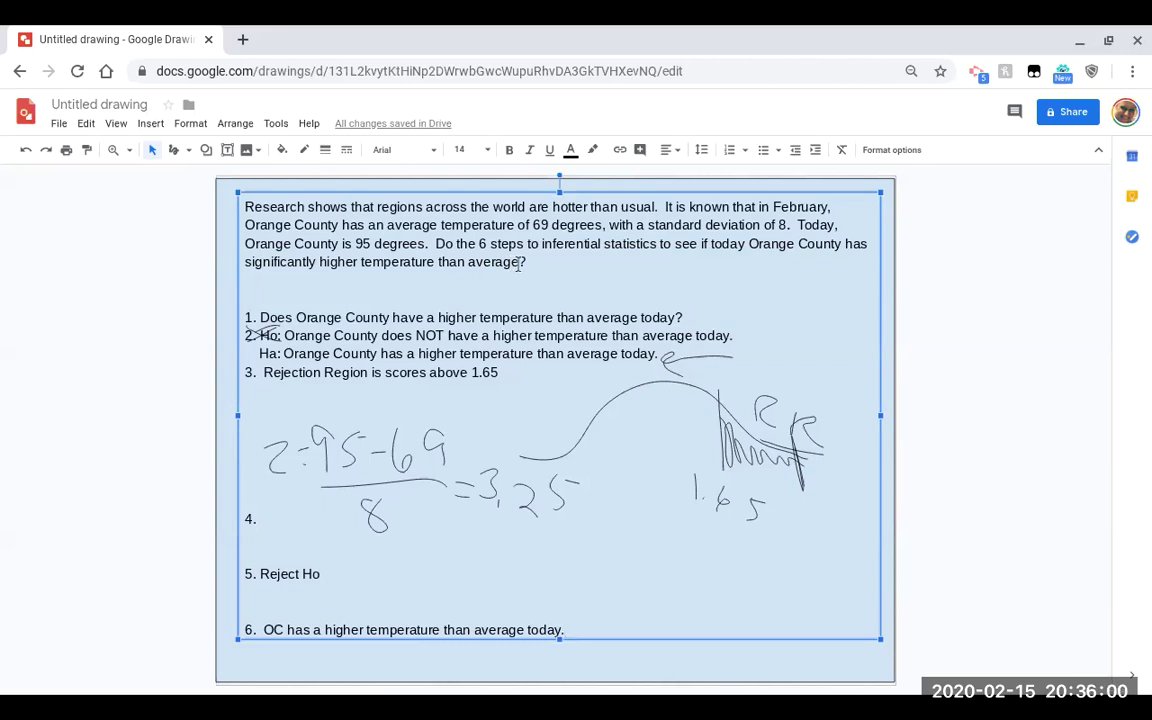
Give the text box a purple border and undo a stray straight line.
left_click(302, 150)
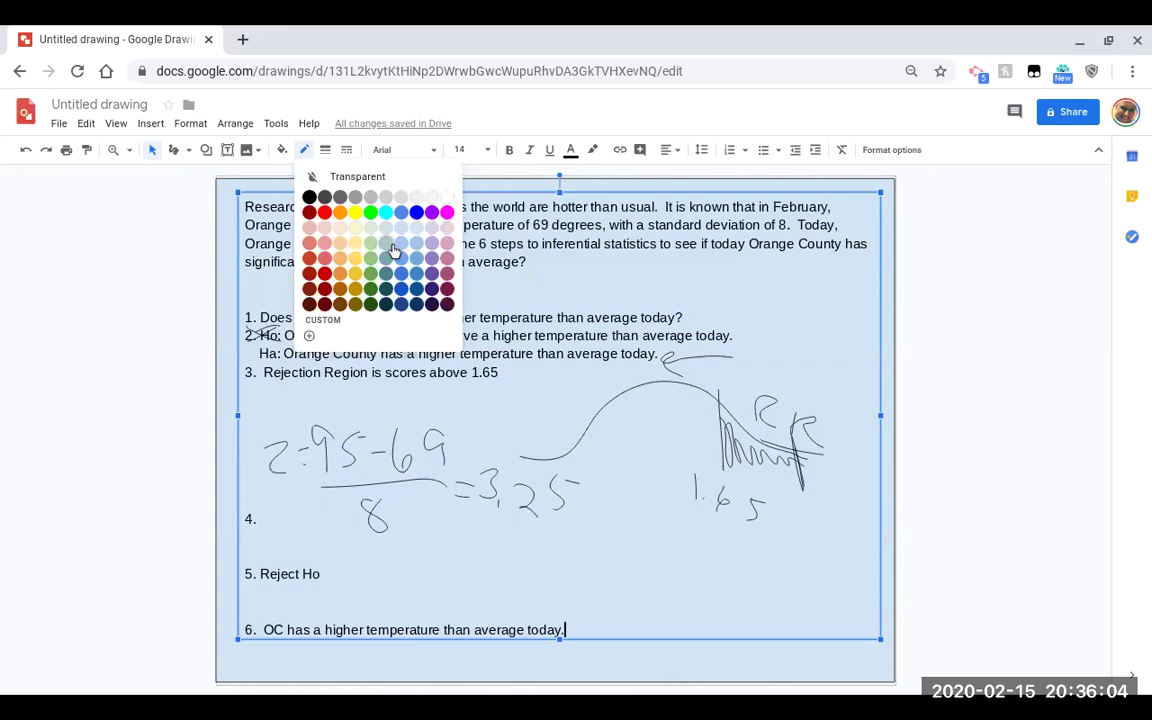
left_click(432, 213)
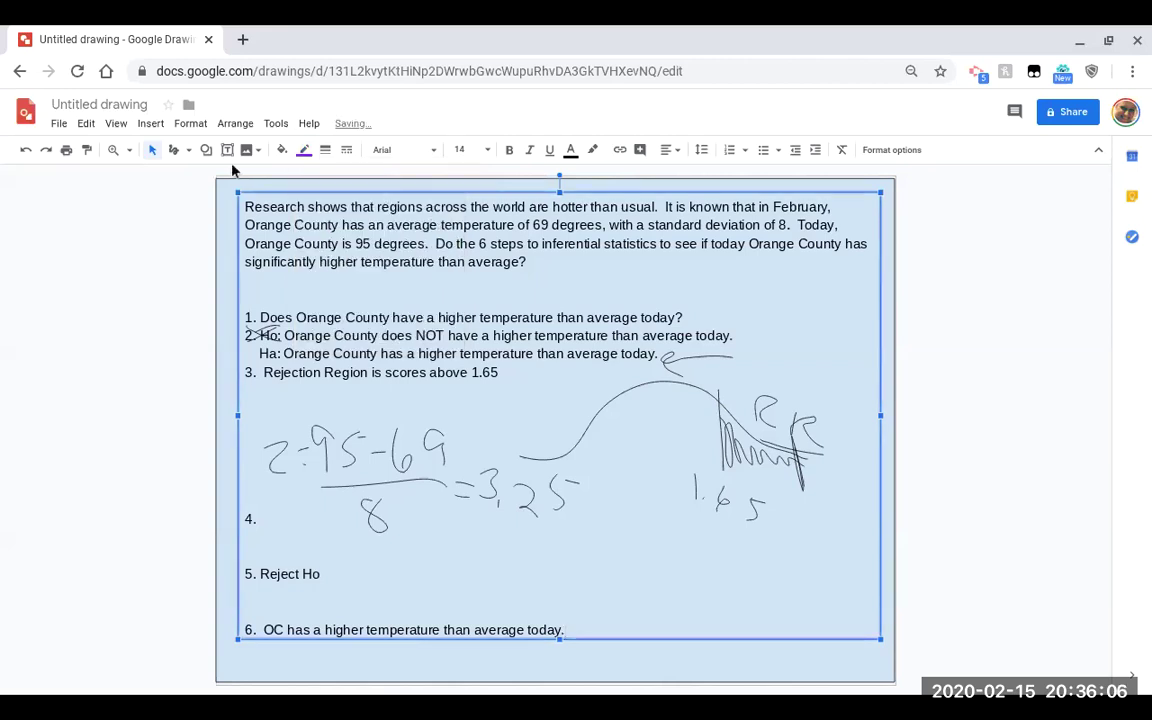
left_click(172, 150)
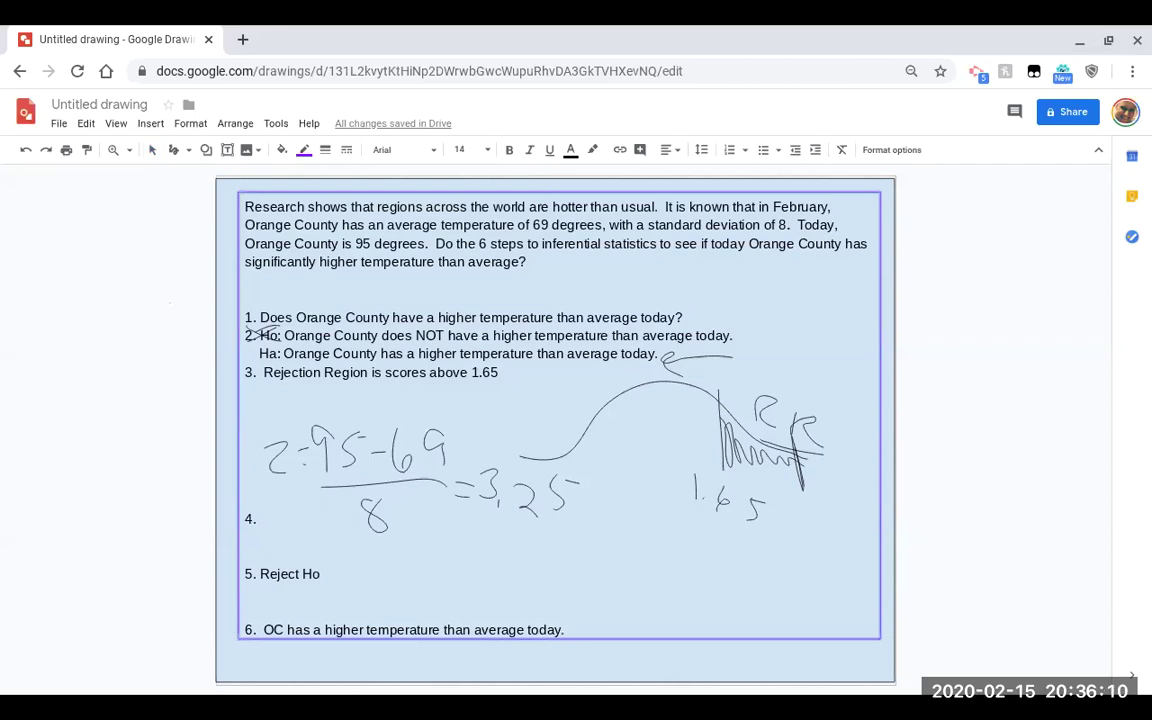
left_click_drag(726, 661, 726, 681)
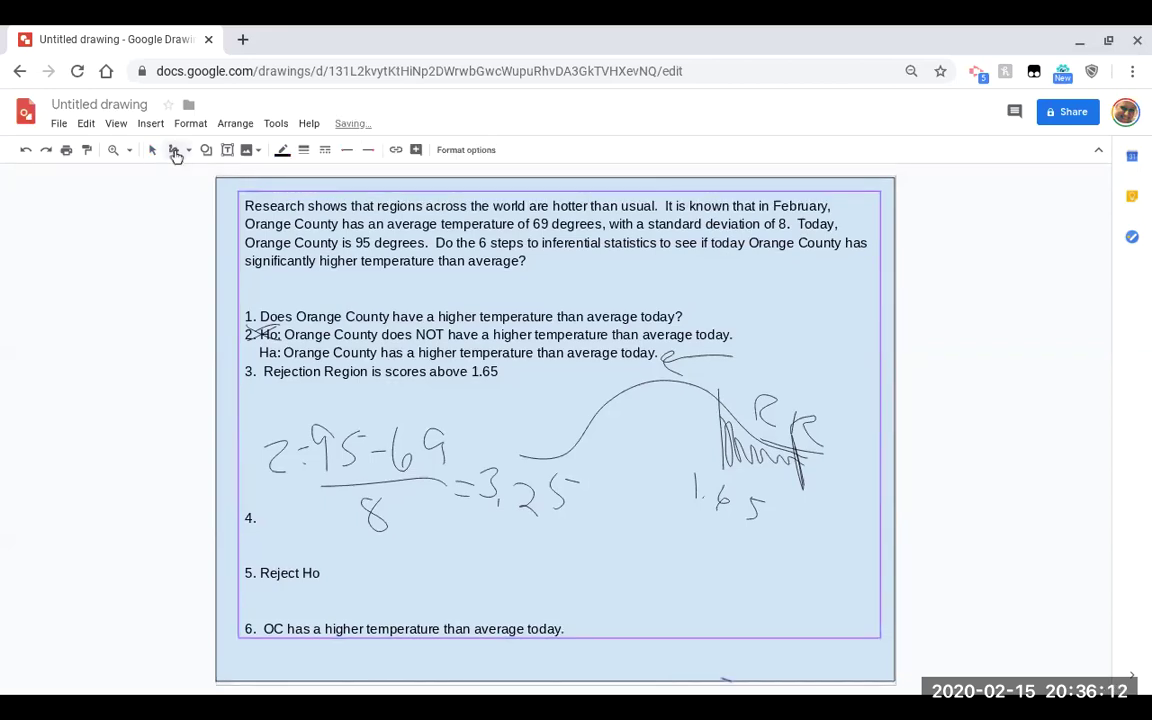
key("ctrl+z")
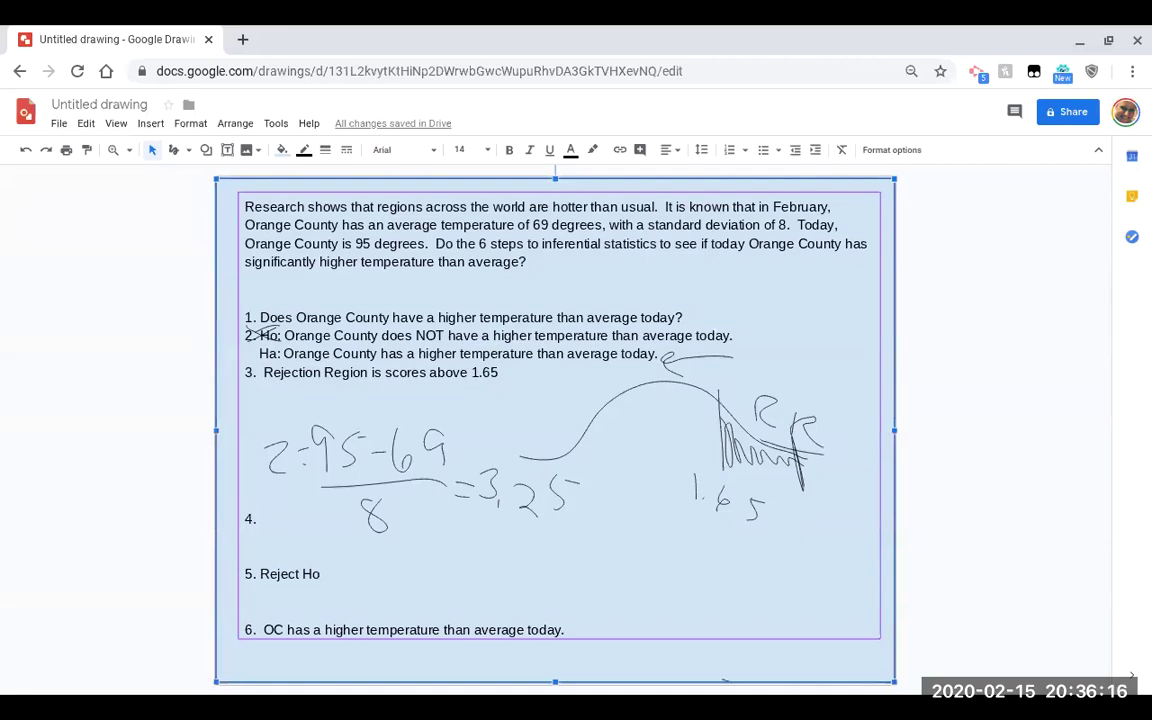
key("ctrl+z")
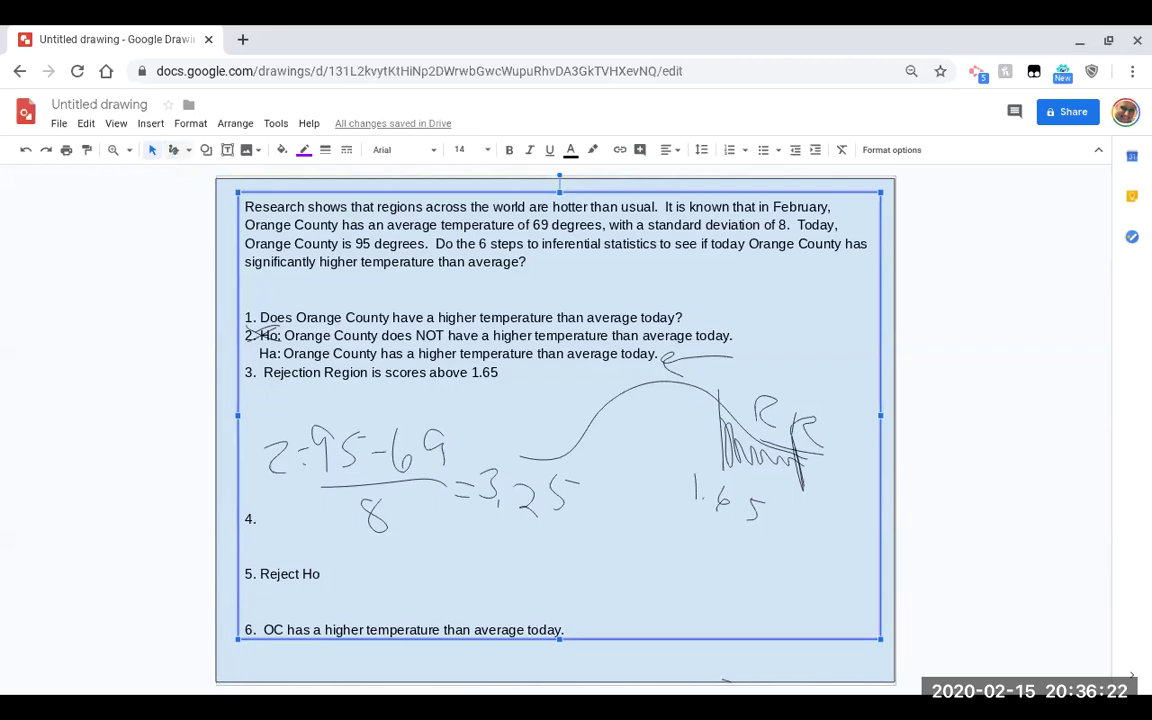
left_click(174, 151)
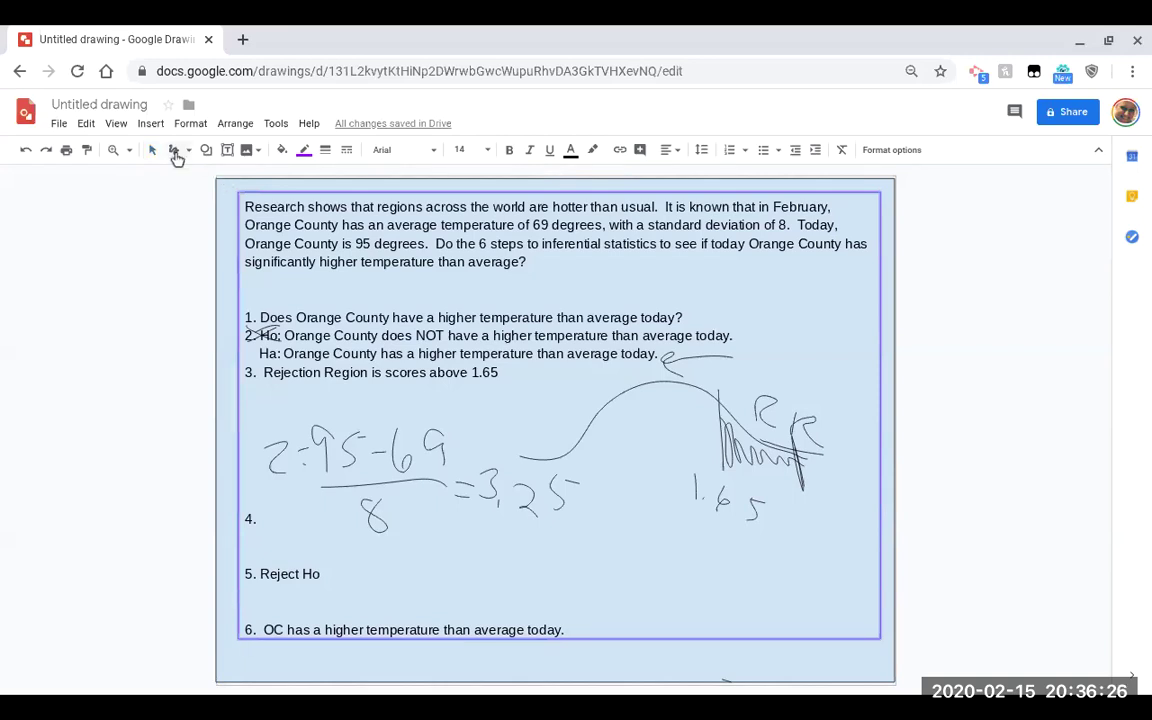
key("Escape")
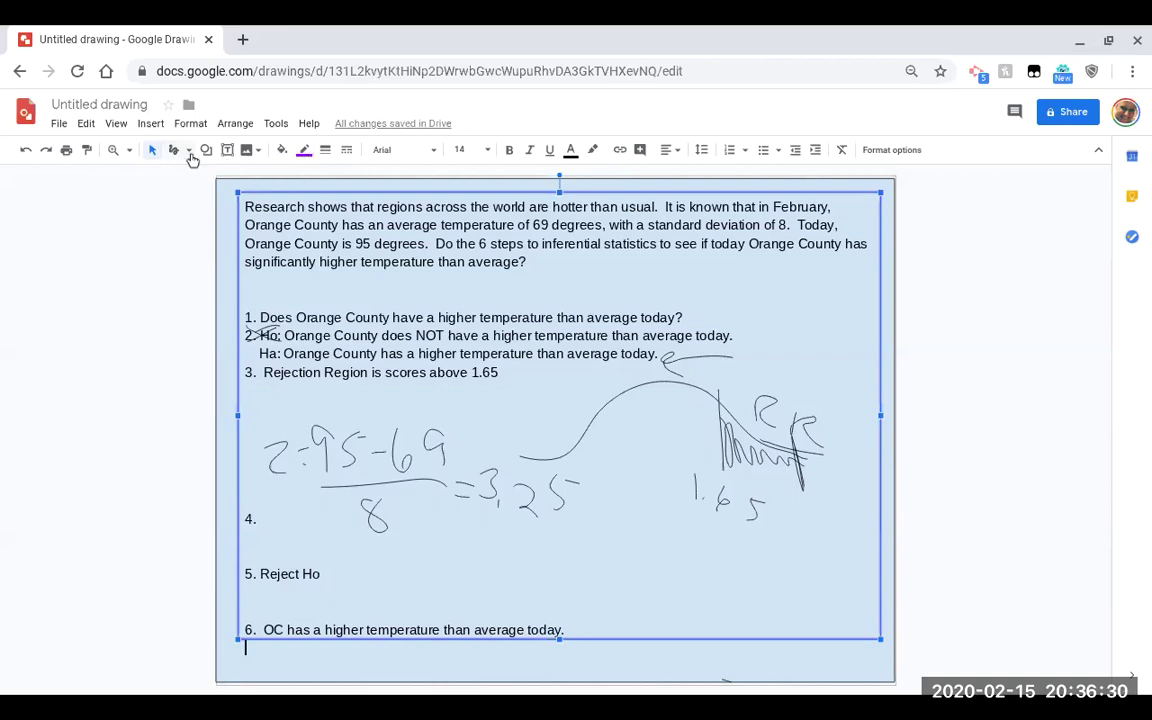
left_click(188, 152)
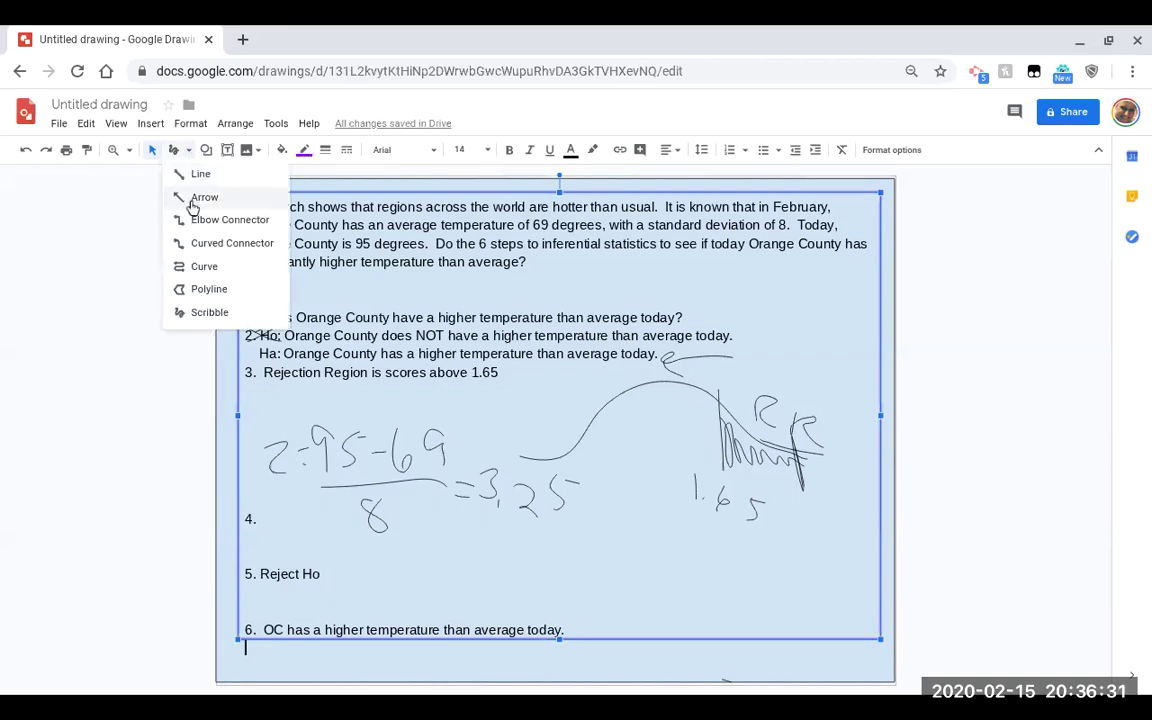
Sketch a second bell curve beside step 5 with hatched left tail and −1.65 label.
left_click(205, 312)
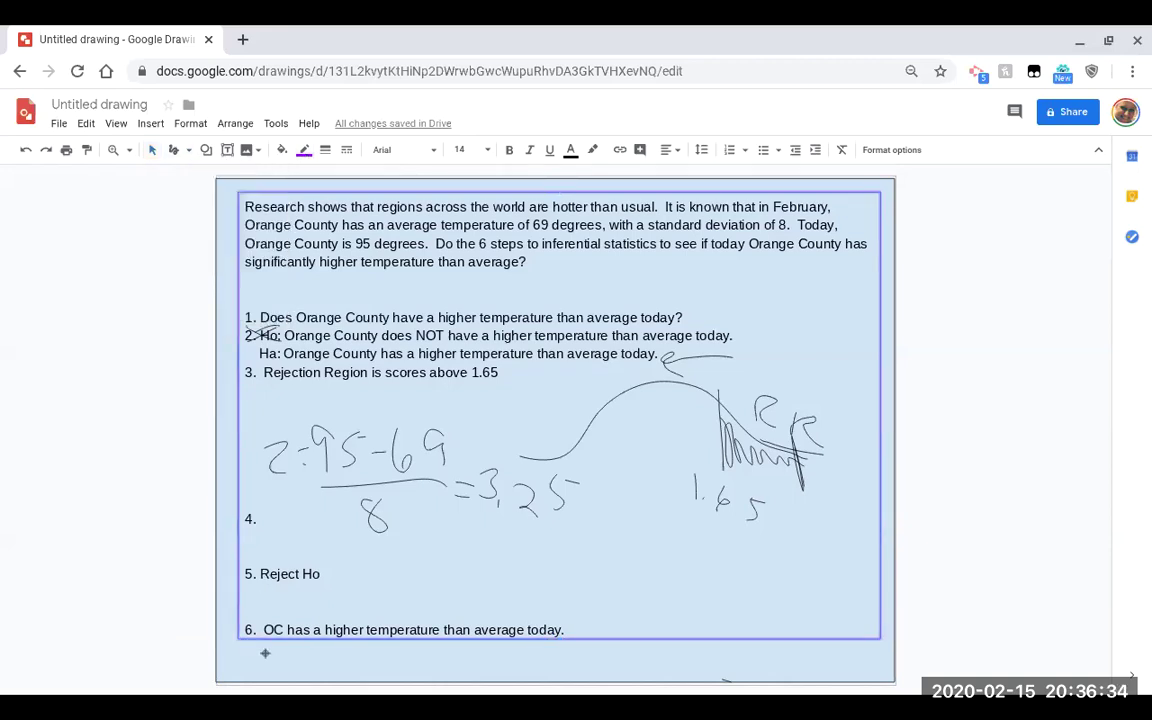
mouse_move(605, 598)
left_mouse_down()
mouse_move(674, 514)
mouse_move(789, 621)
left_mouse_up()
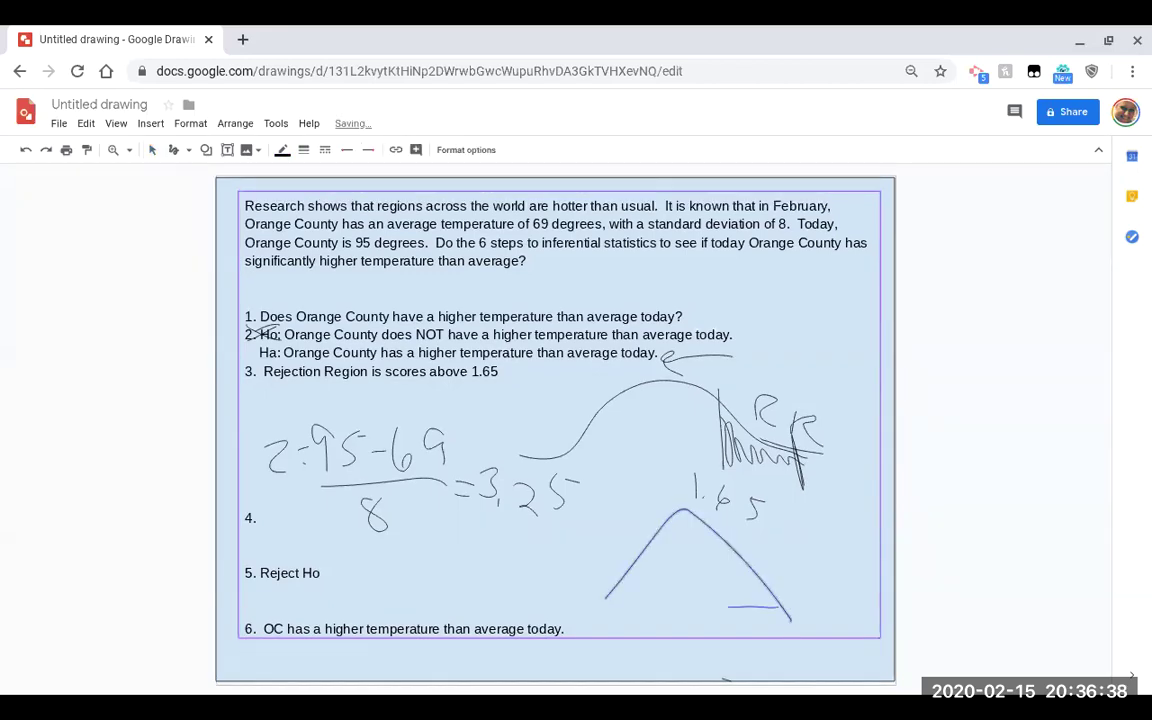
left_click_drag(622, 598, 779, 608)
key("ctrl+z")
key("ctrl+z")
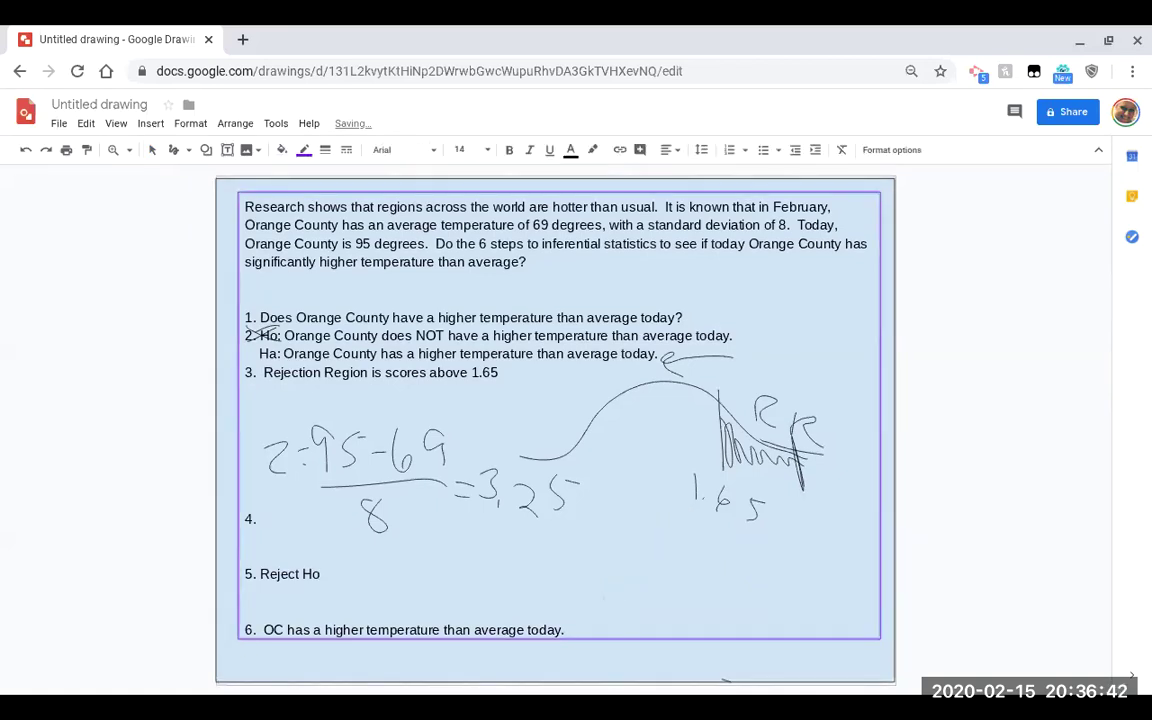
left_click_drag(688, 570, 803, 618)
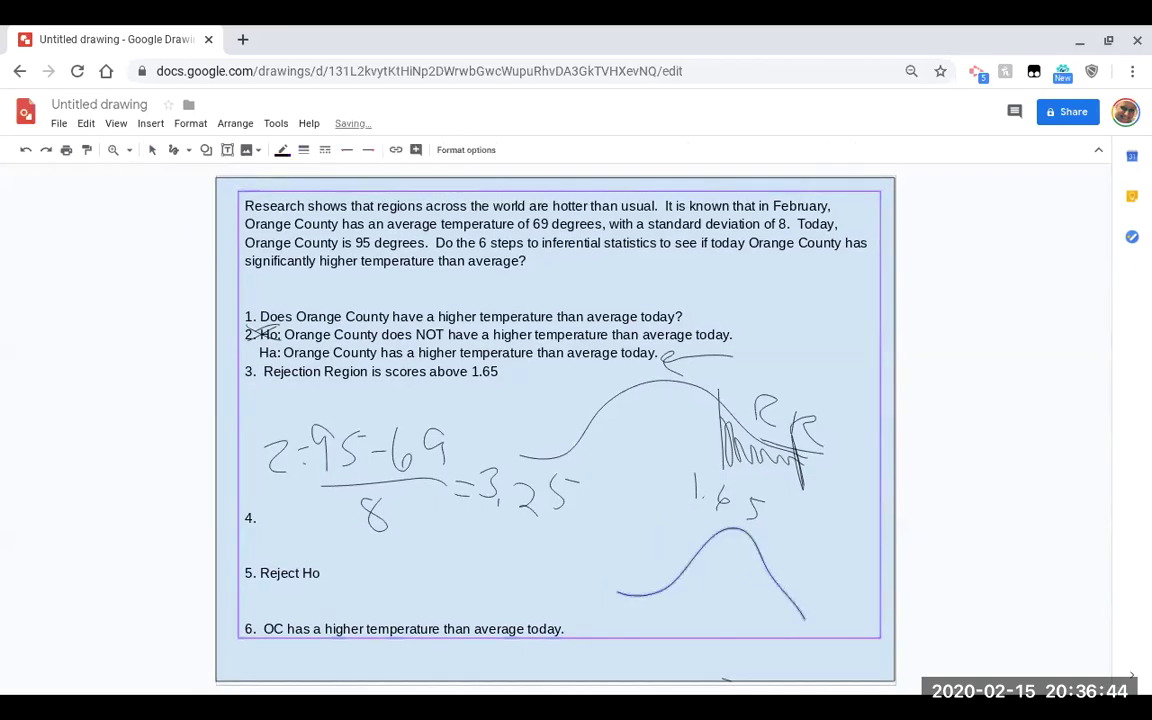
mouse_move(709, 537)
left_mouse_down()
mouse_move(709, 624)
mouse_move(701, 615)
left_mouse_up()
mouse_move(699, 562)
left_mouse_down()
mouse_move(698, 604)
mouse_move(700, 558)
left_mouse_up()
left_click_drag(634, 648, 668, 646)
mouse_move(681, 632)
left_mouse_down()
mouse_move(673, 673)
mouse_move(746, 660)
left_mouse_up()
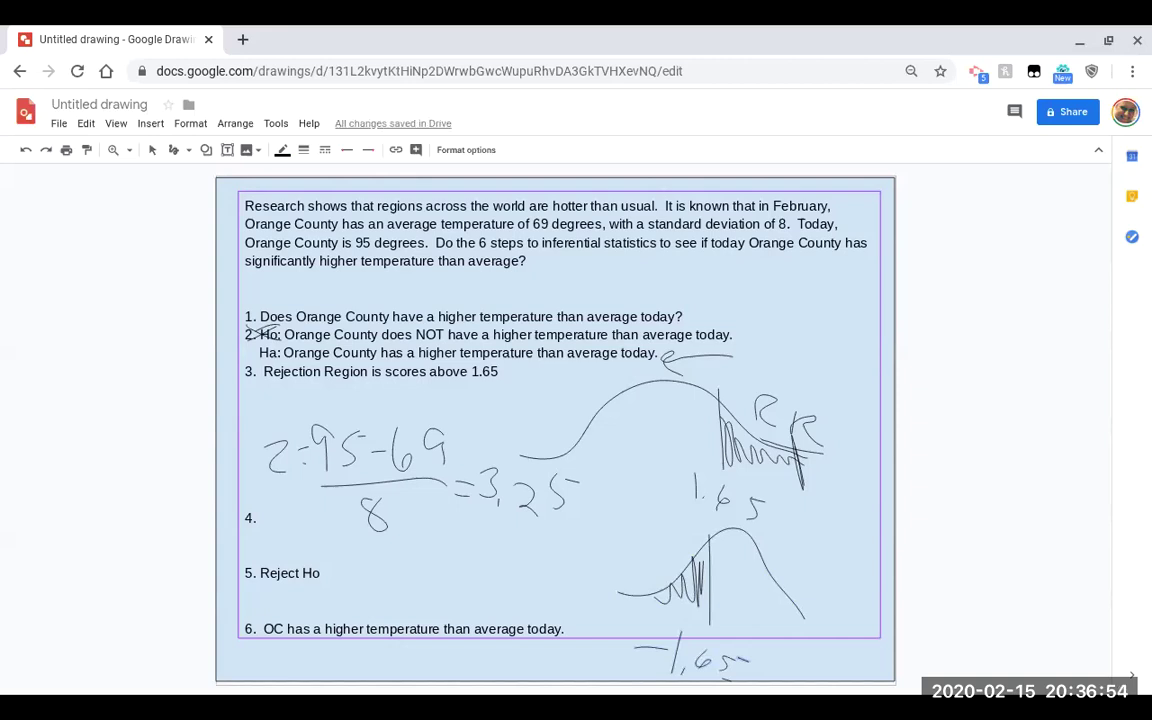
Circle 'are hotter than', mark the z score on the right tail, and underline 3.25.
left_click_drag(530, 200, 606, 224)
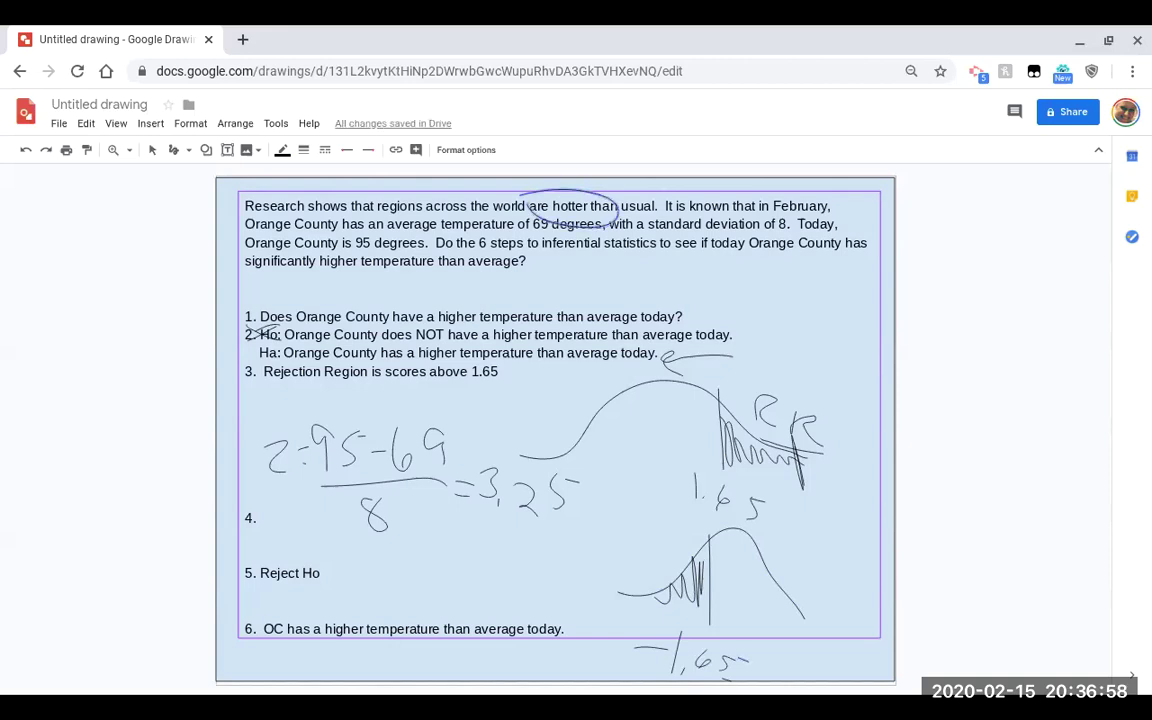
left_click_drag(786, 518, 782, 628)
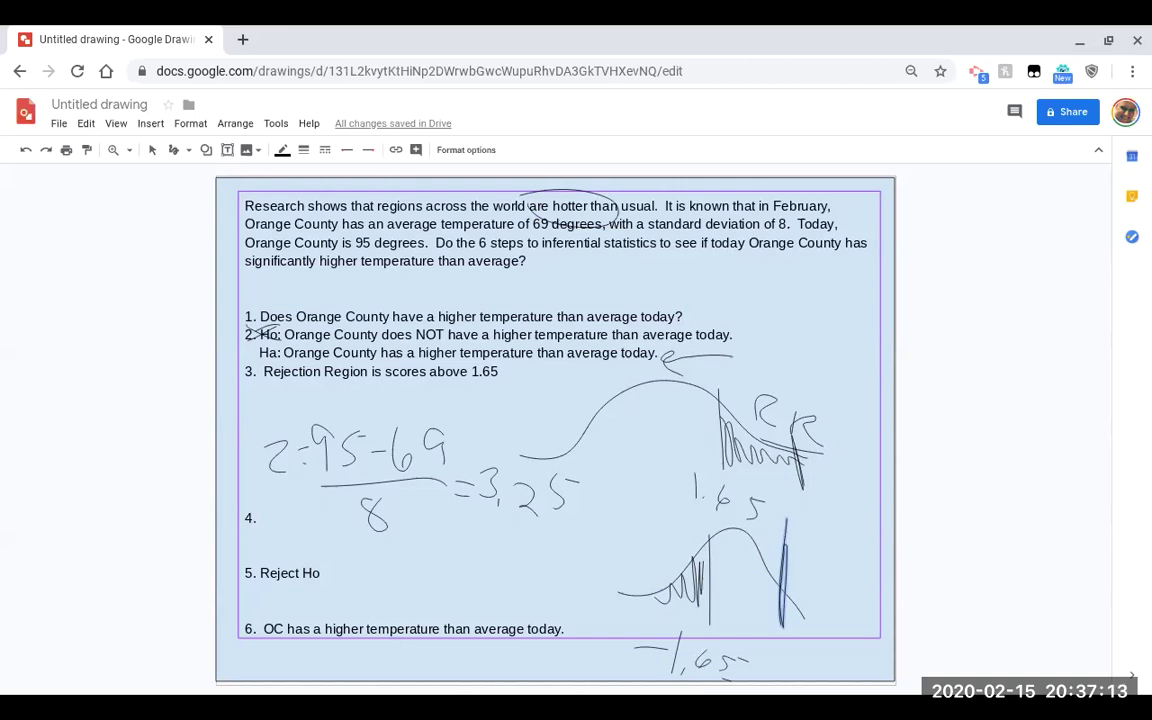
left_click_drag(473, 533, 573, 524)
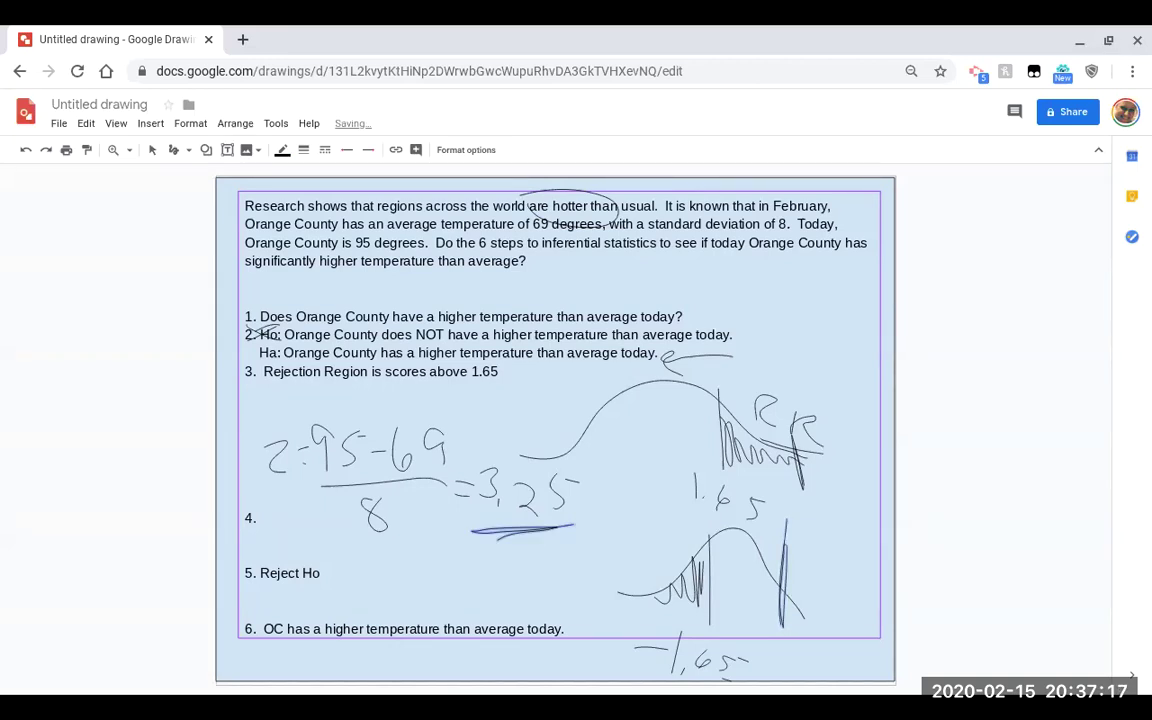
left_click_drag(785, 525, 782, 625)
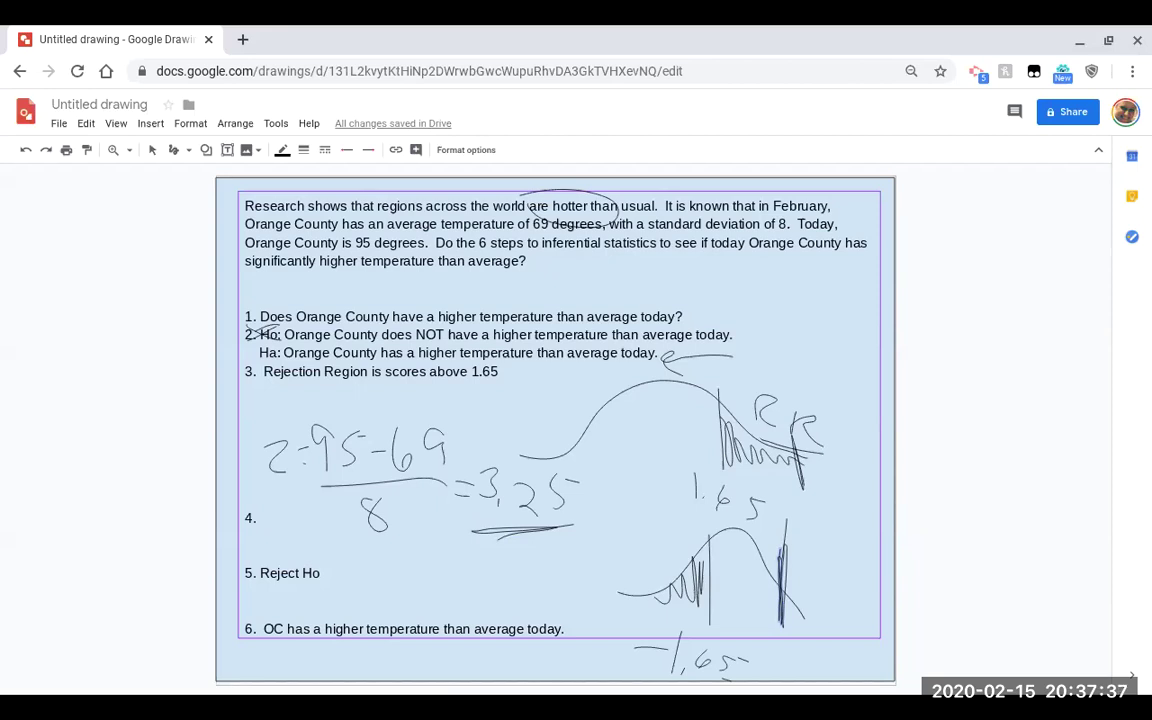
Undo the circle, the 3.25 underline, and the lower curve's shading and −1.65 label.
key("ctrl+z")
key("ctrl+z")
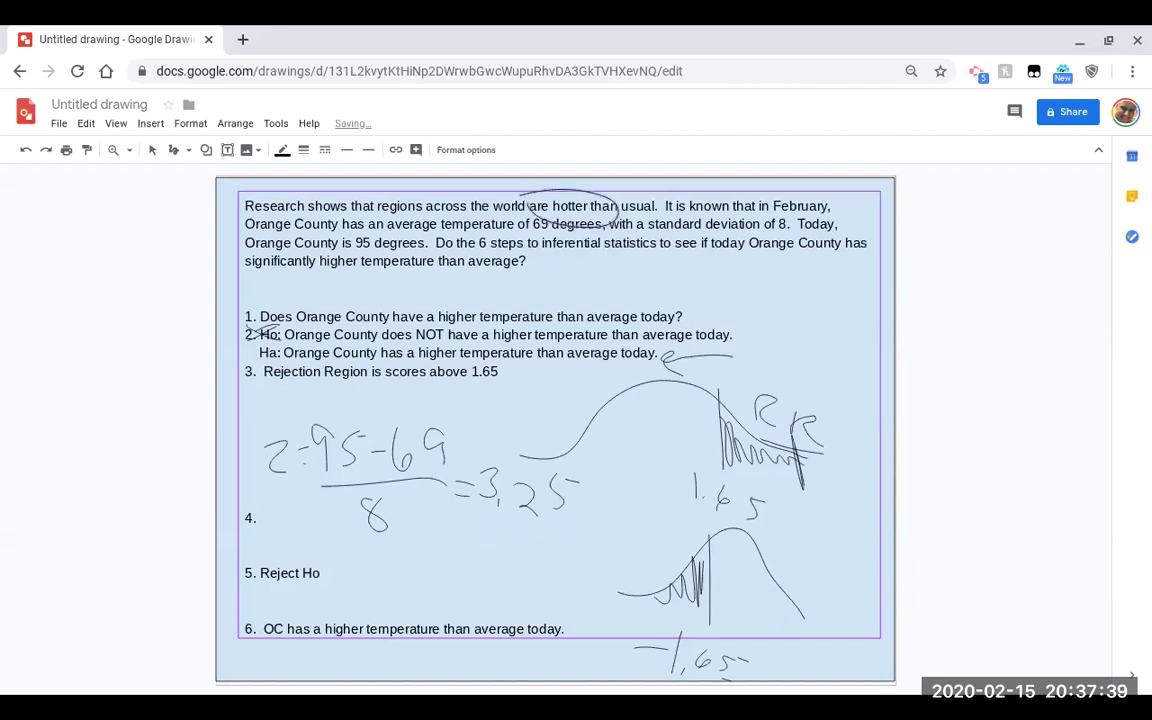
key("ctrl+z")
key("ctrl+z")
key("ctrl+z")
key("ctrl+z")
key("ctrl+z")
key("ctrl+z")
key("ctrl+z")
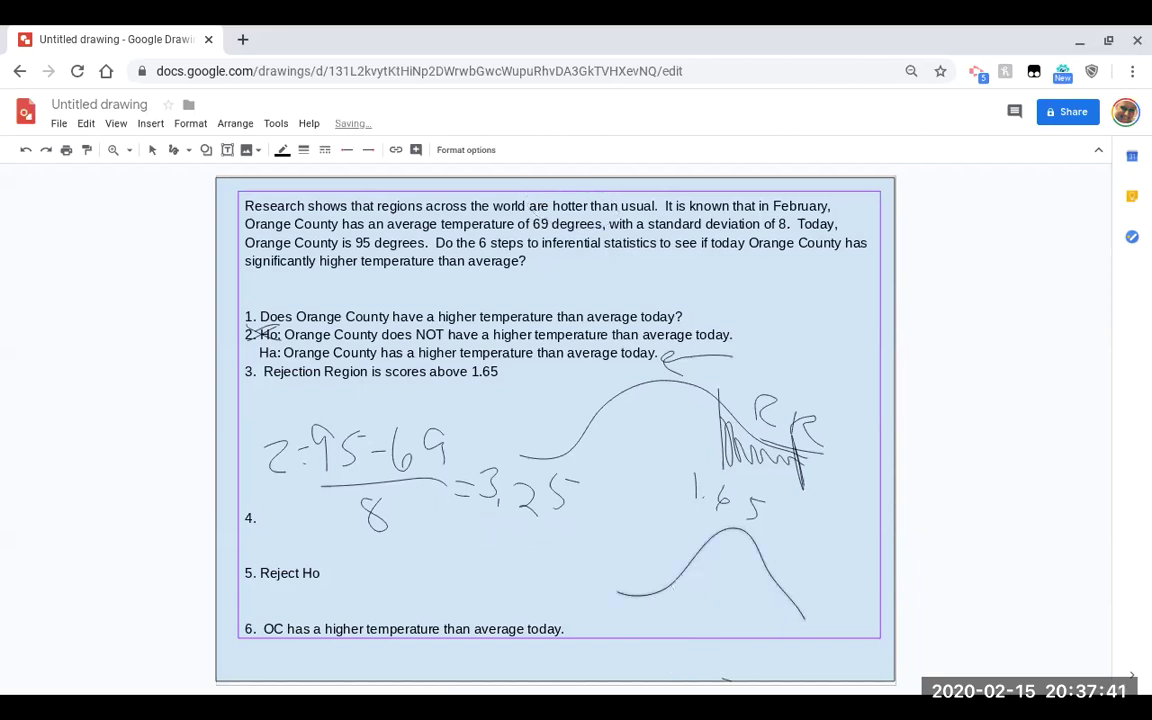
key("ctrl+z")
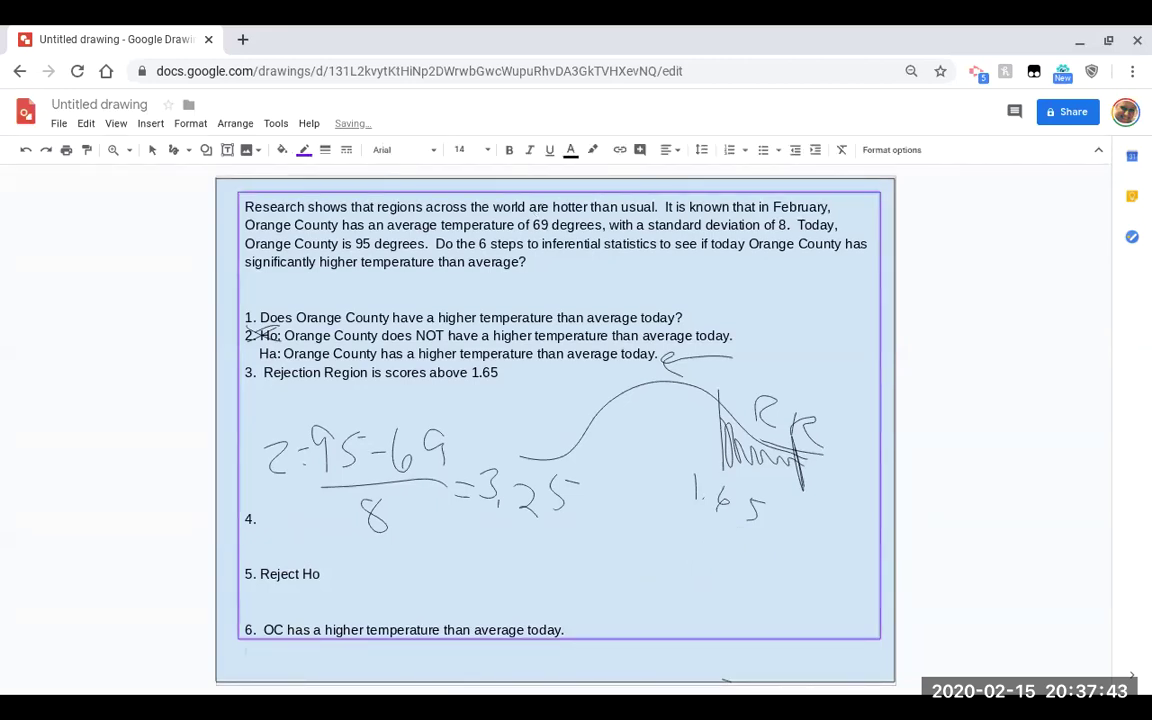